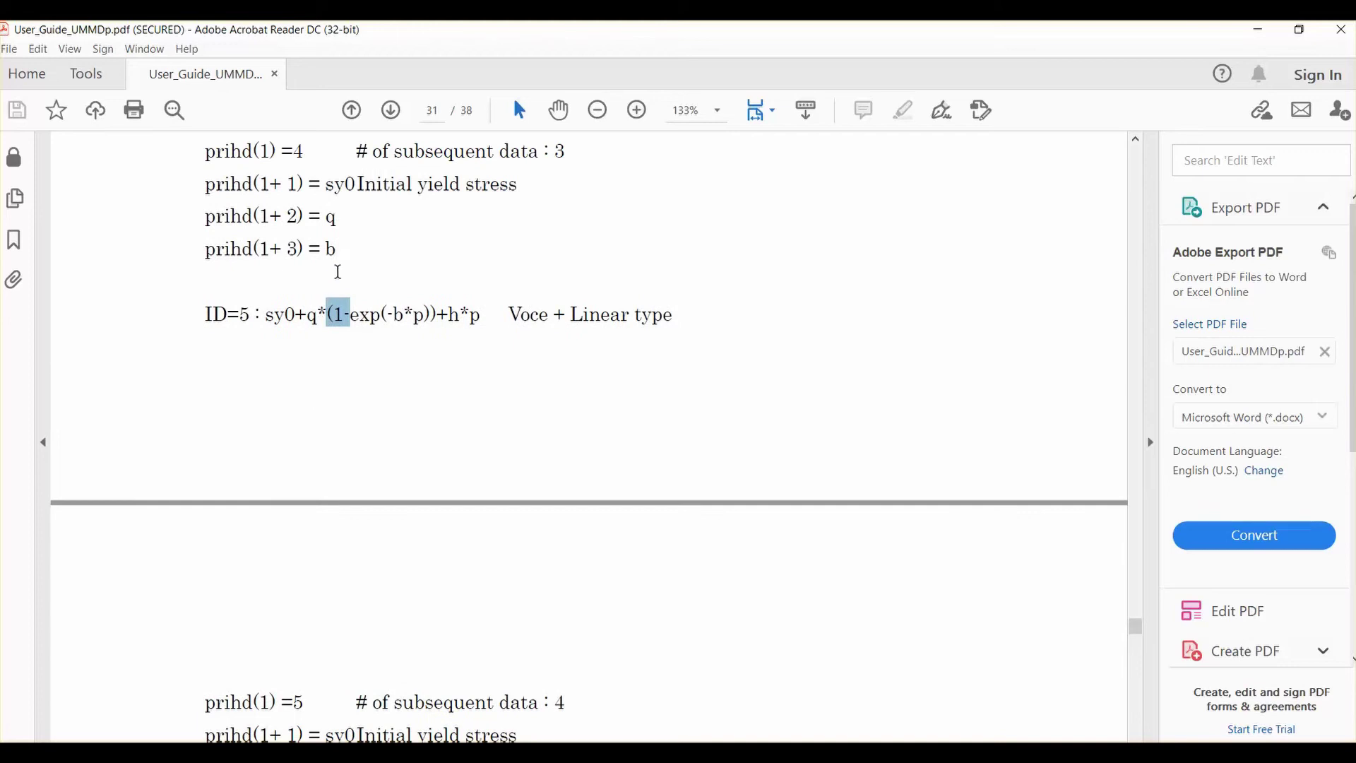
- Examine the terms of the ID=5 Voce + Linear hardening formula on page 31 of the UMMDp user guide
left_click(337, 271)
scroll(333, 314, "up", 1)
left_click_drag(267, 384, 474, 386)
left_click(354, 420)
scroll(269, 367, "down", 1)
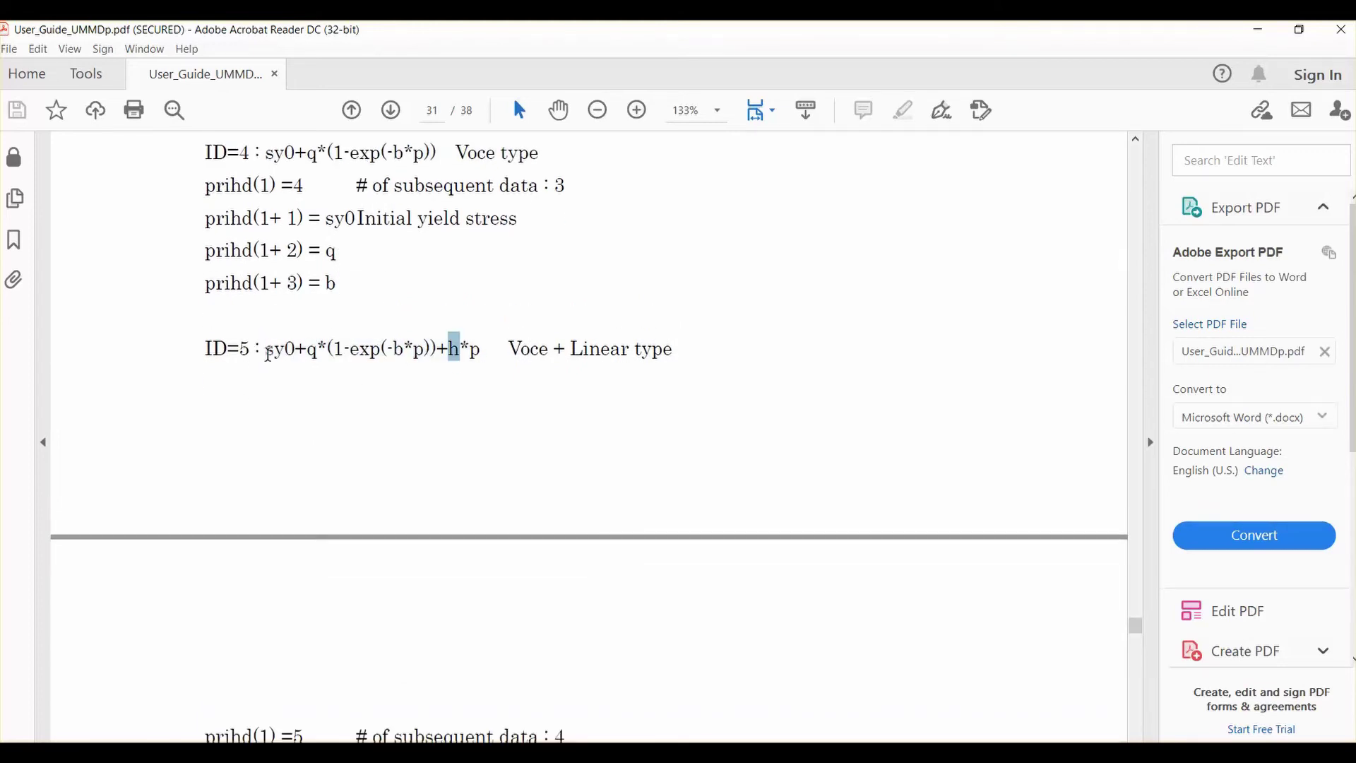
left_click_drag(267, 350, 293, 350)
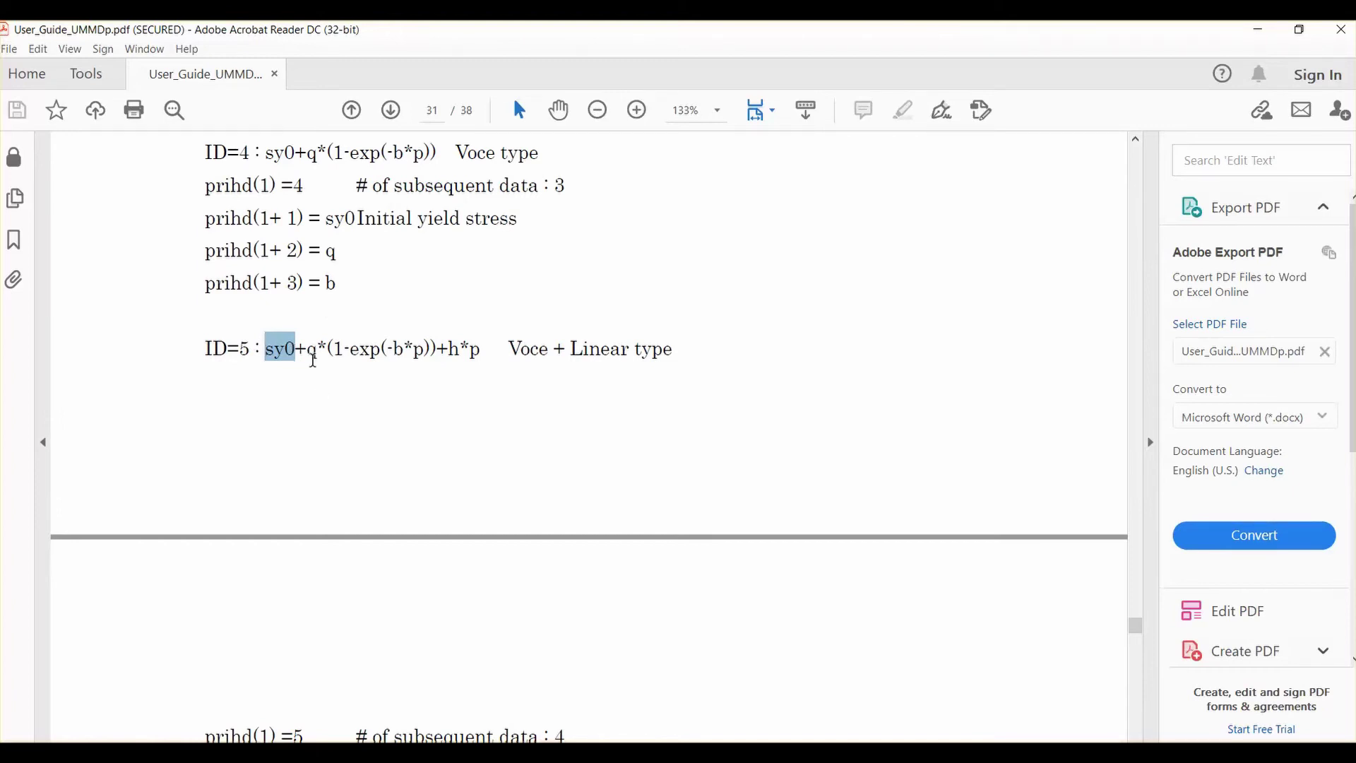
left_click_drag(308, 349, 480, 350)
left_click(475, 351)
scroll(353, 268, "down", 5)
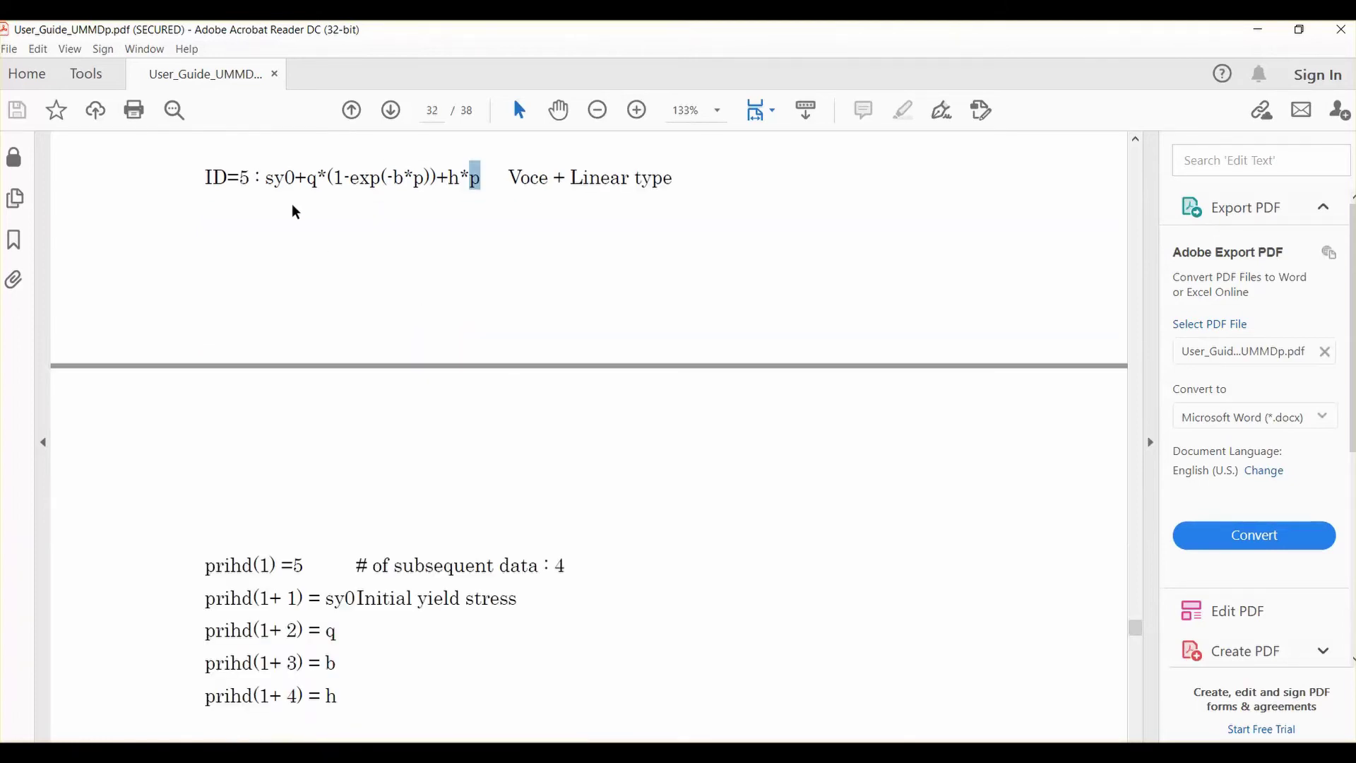
- Examine the prihd parameters for hardening ID=5 and highlight the matching Voce + Linear formula
scroll(353, 382, "down", 1)
scroll(353, 383, "down", 3)
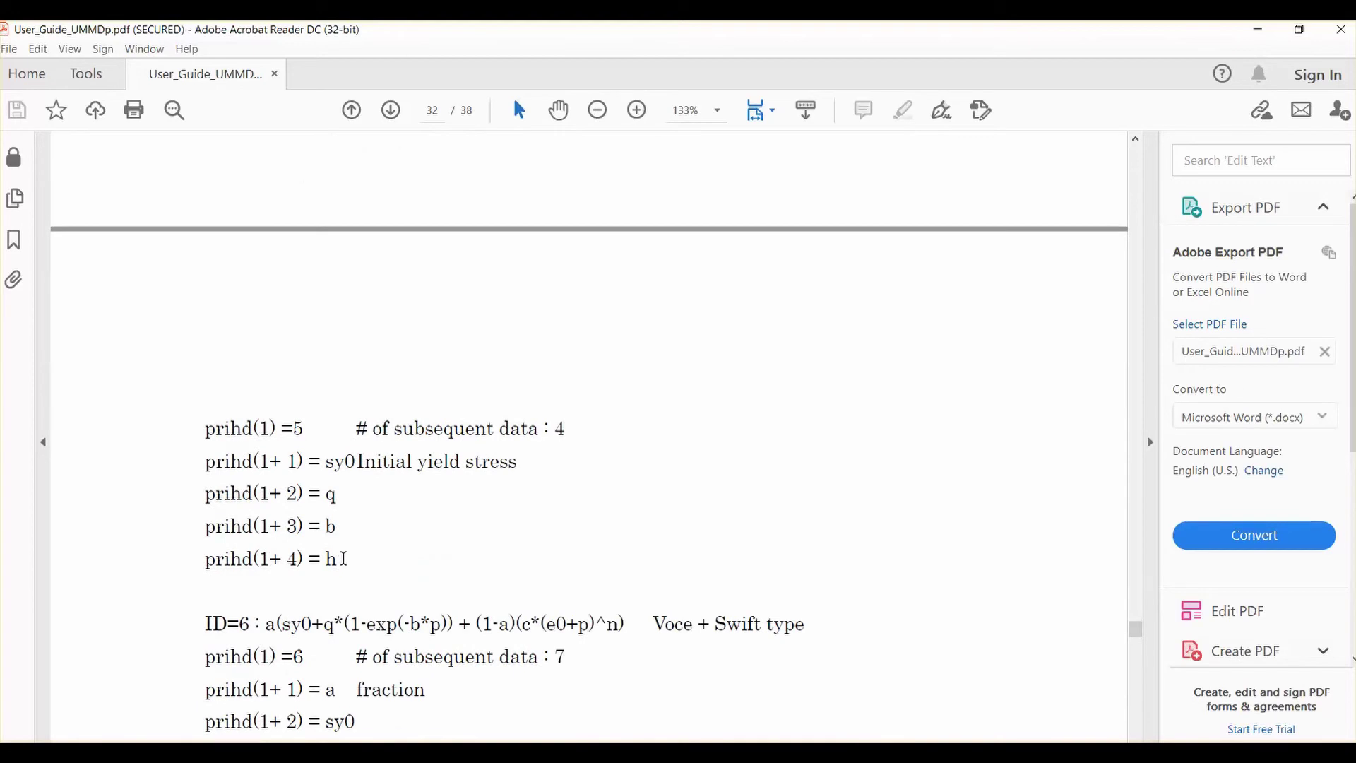
left_click_drag(344, 558, 196, 463)
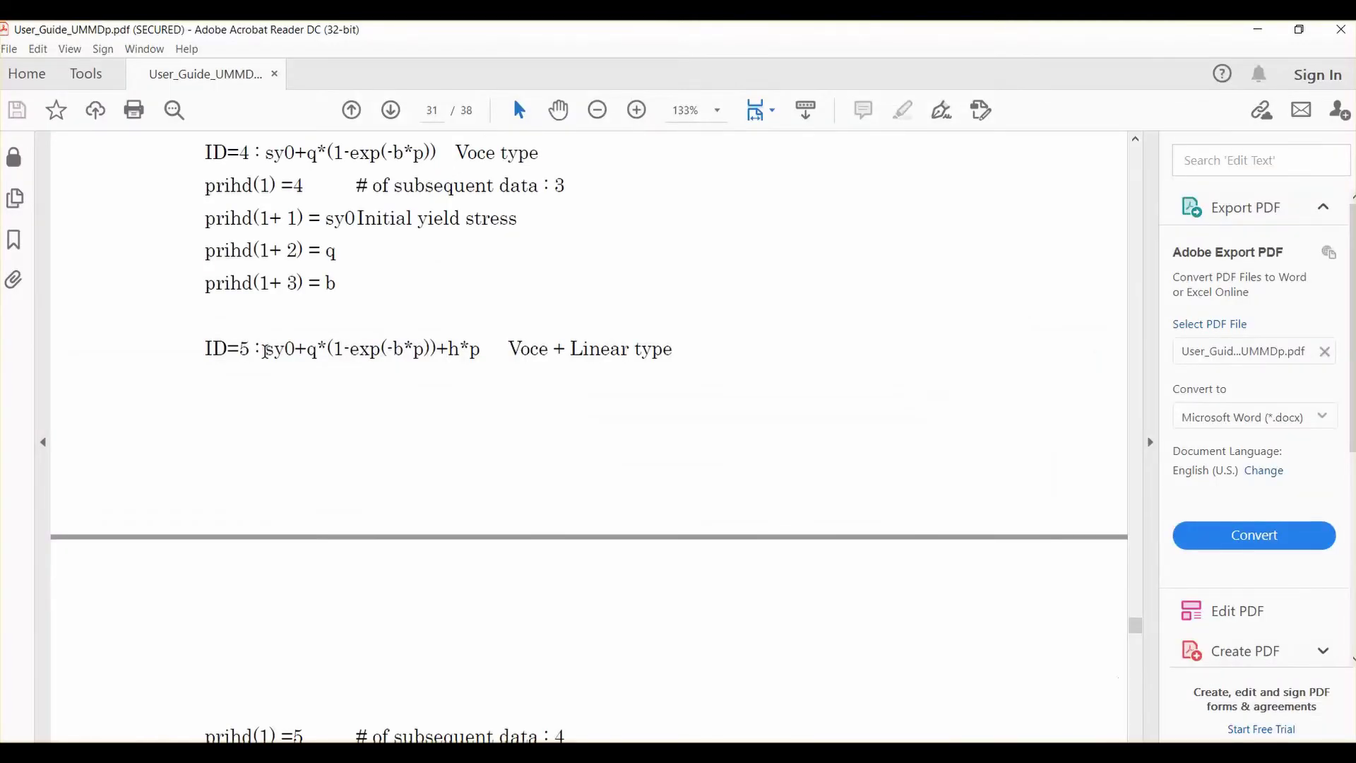
left_click_drag(266, 349, 484, 351)
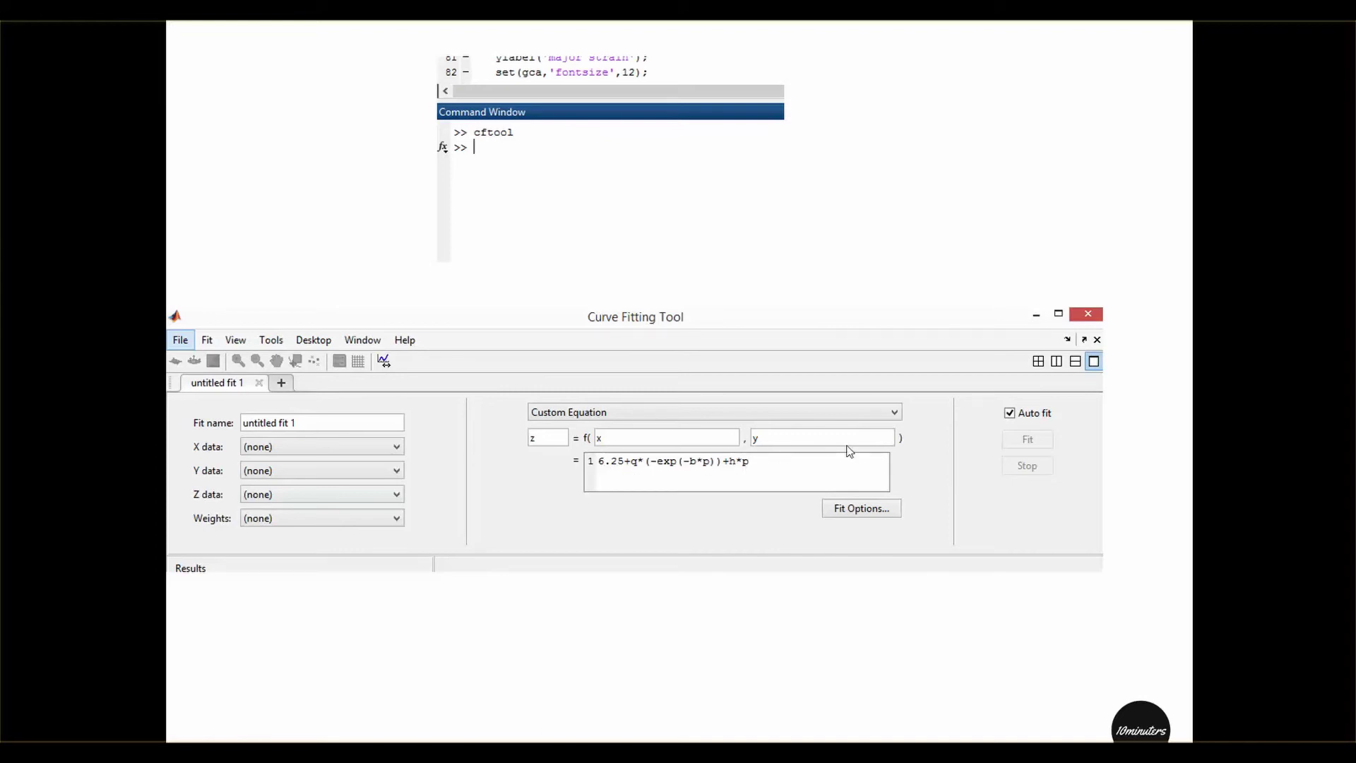
- Switch to MATLAB's Curve Fitting Tool and turn off Auto fit for the custom equation
left_click(1010, 413)
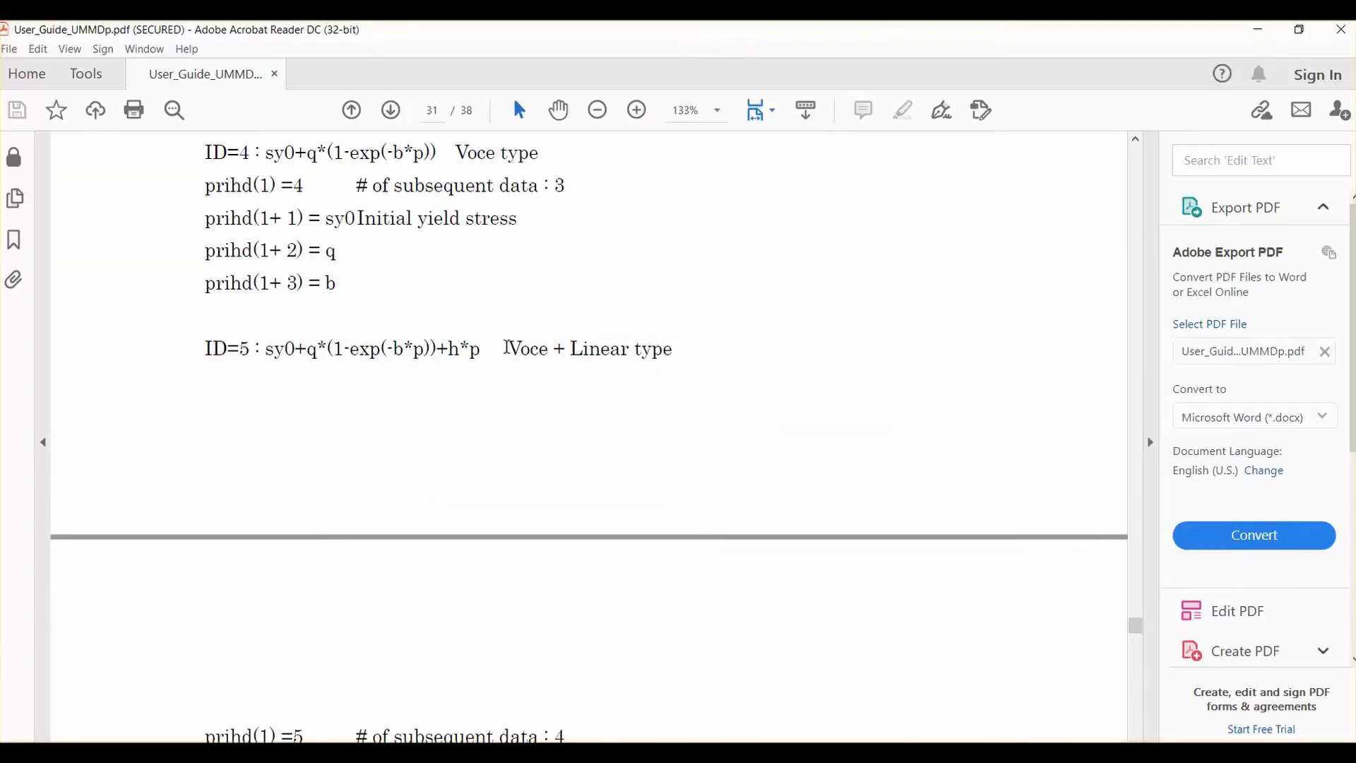
- Return to the UMMDp user guide and examine the Voce + Linear type label beside the ID=5 formula
left_click_drag(509, 349, 677, 349)
left_click(518, 348)
double_click(524, 356)
left_click(517, 356)
- Find the ID=2 Swift type hardening law and examine its formula and the parameters c, e0 and n
scroll(399, 395, "up", 2)
scroll(398, 395, "up", 10)
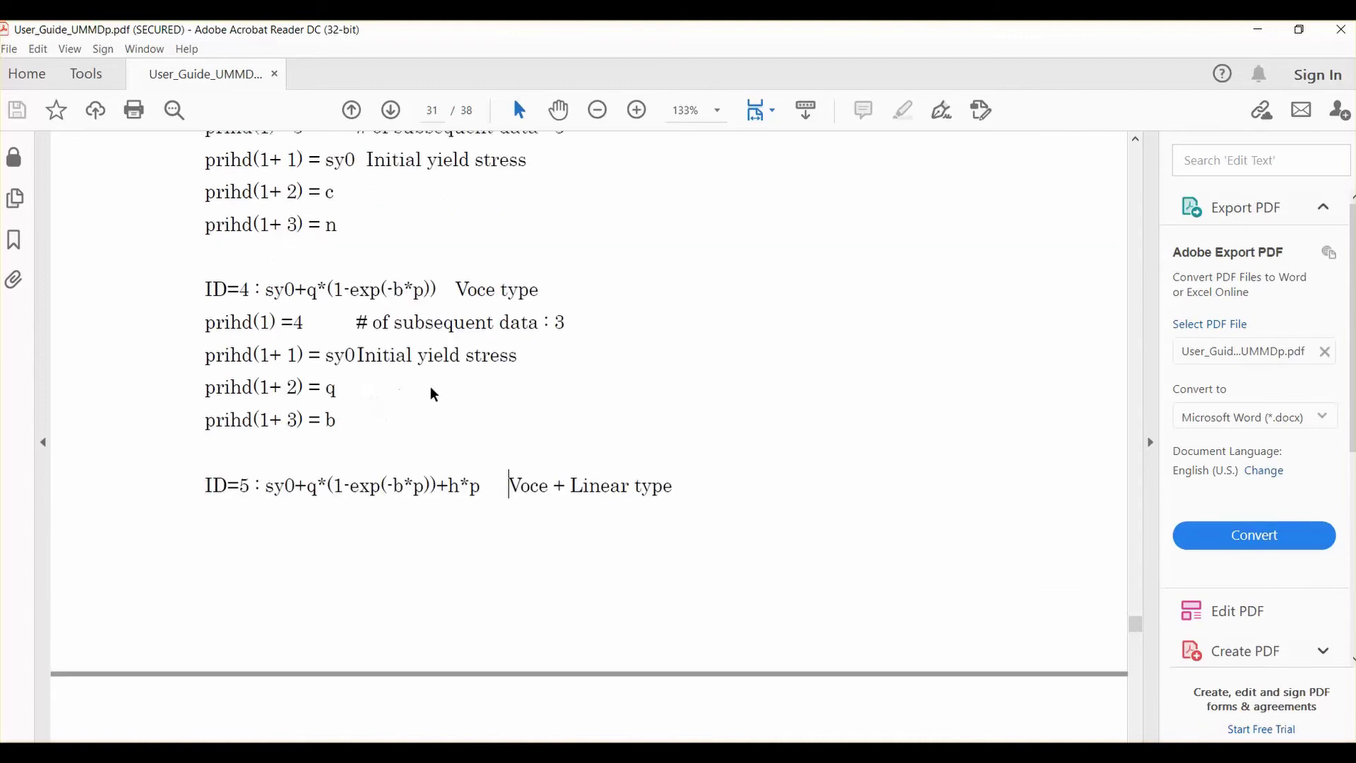
scroll(348, 376, "up", 1)
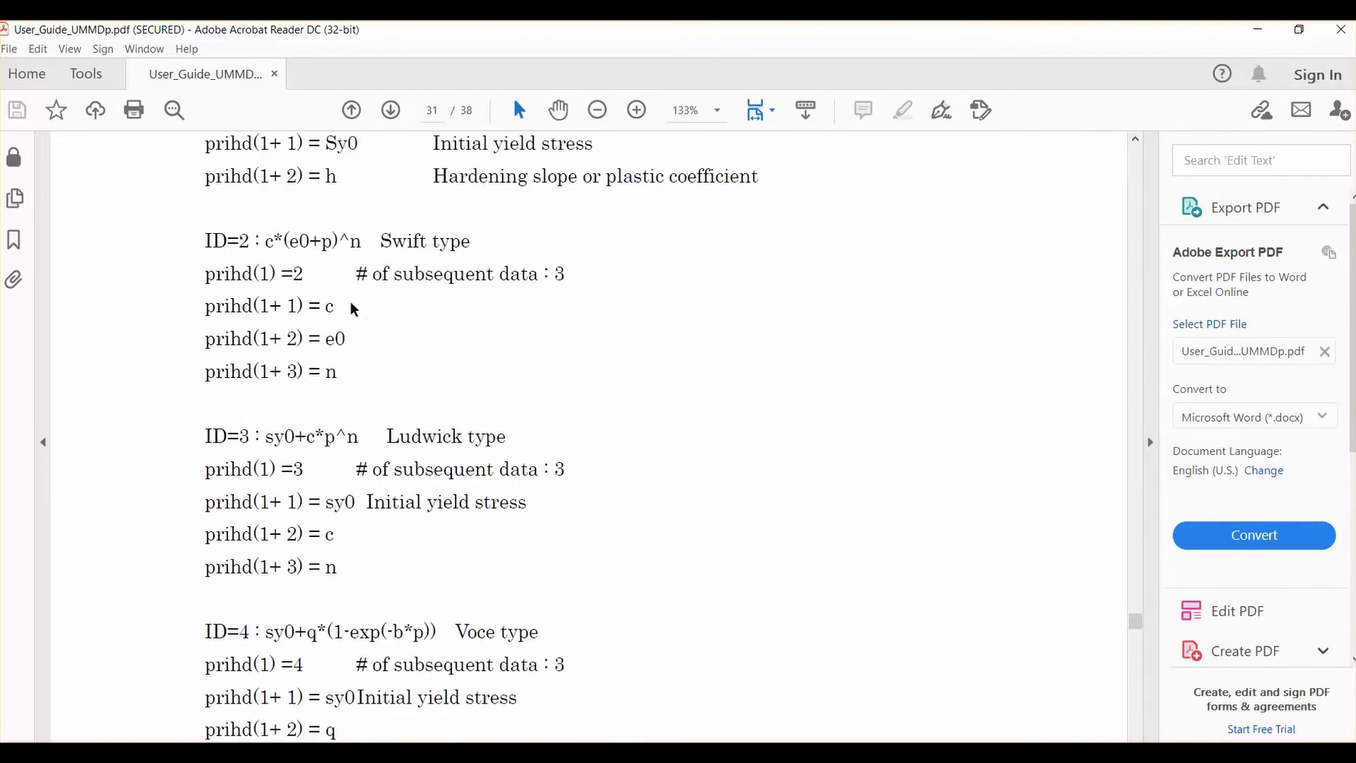
left_click_drag(265, 241, 355, 238)
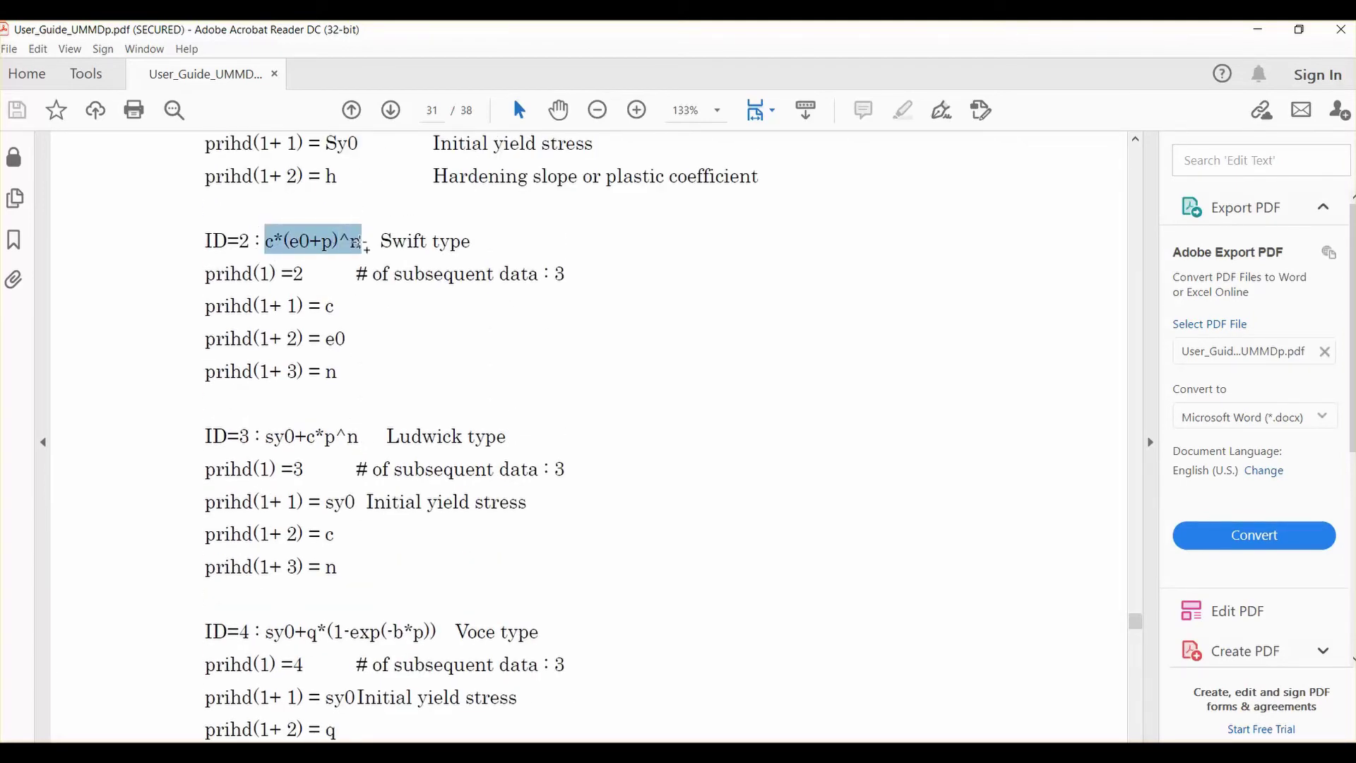
left_click(319, 240)
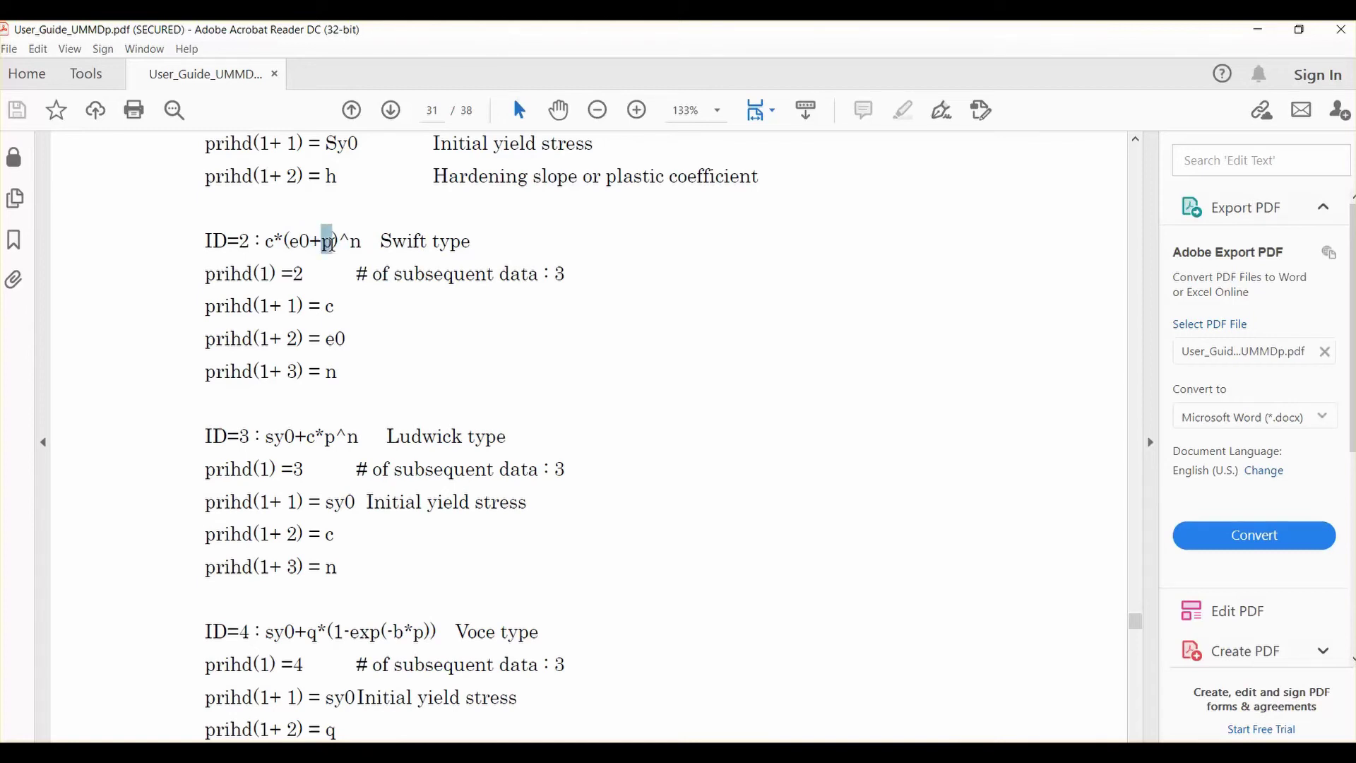
left_click_drag(322, 241, 328, 246)
left_click(322, 242)
left_click_drag(339, 374, 212, 305)
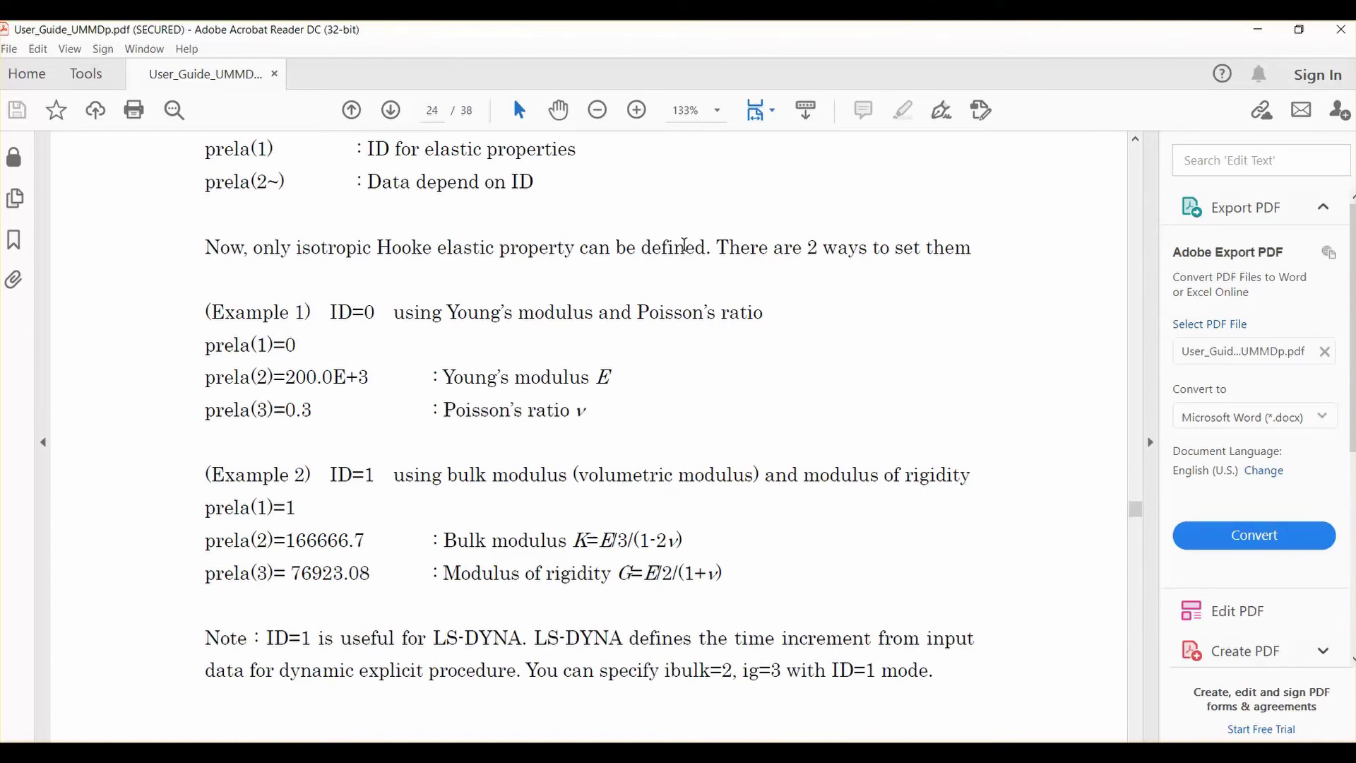
- Examine Example 1 (ID=0) for elastic properties on page 24, covering Young's modulus and Poisson's ratio
left_click_drag(446, 377, 571, 390)
left_click_drag(448, 416, 588, 411)
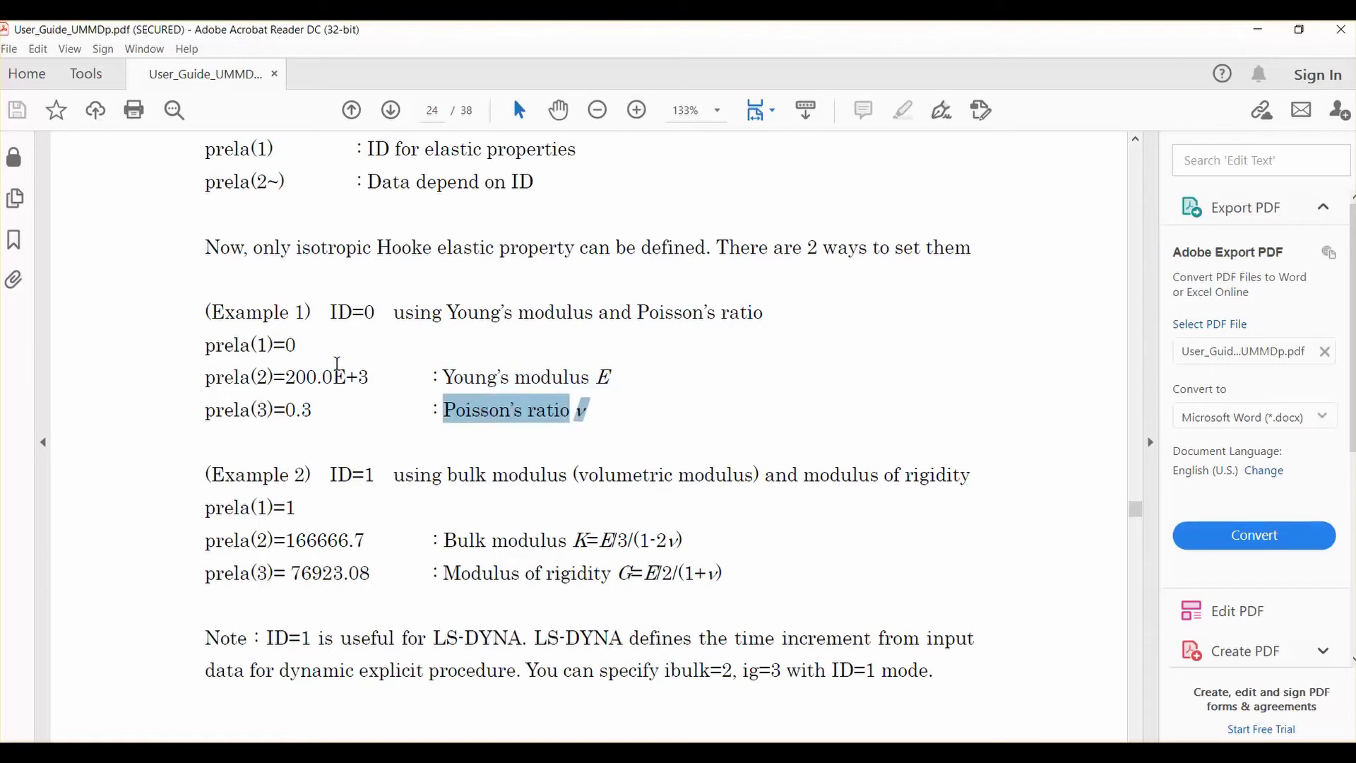
left_click(333, 374)
left_click_drag(331, 311, 370, 311)
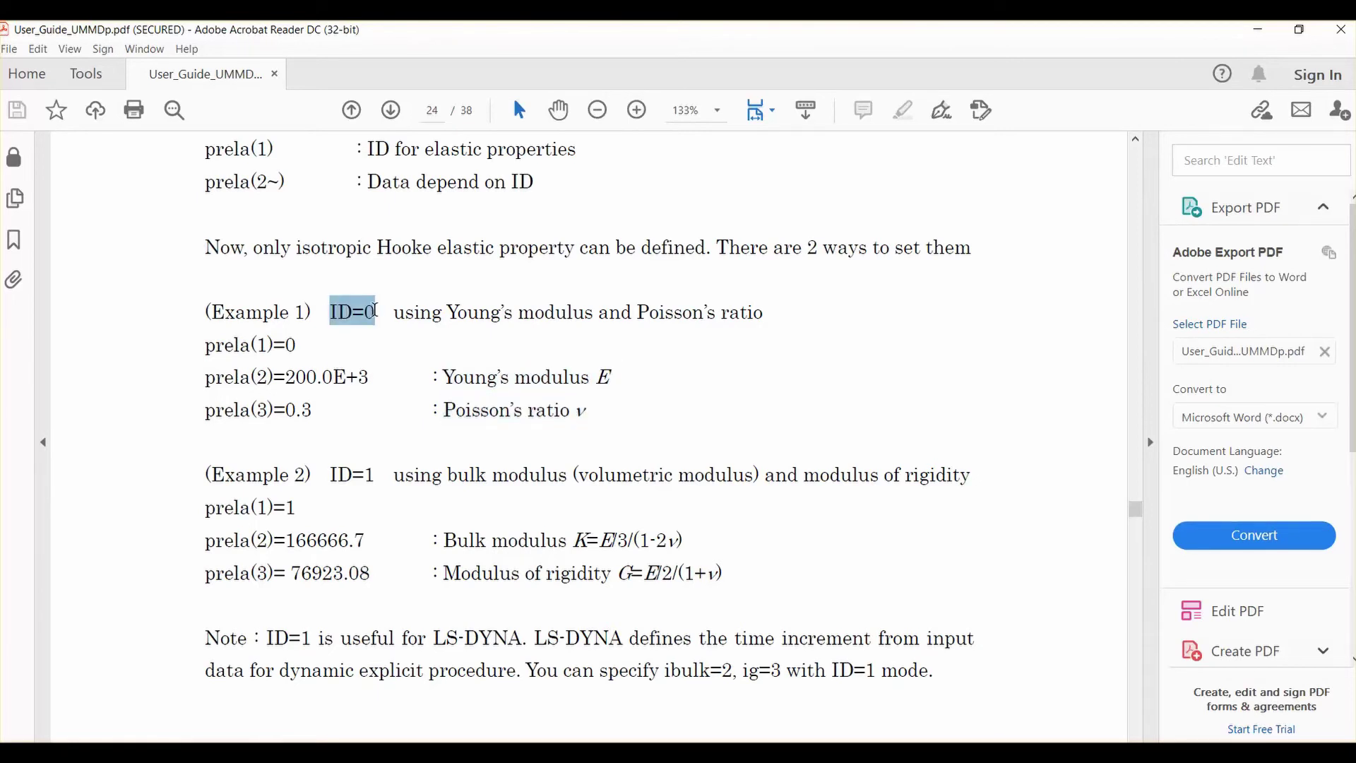
left_click(370, 335)
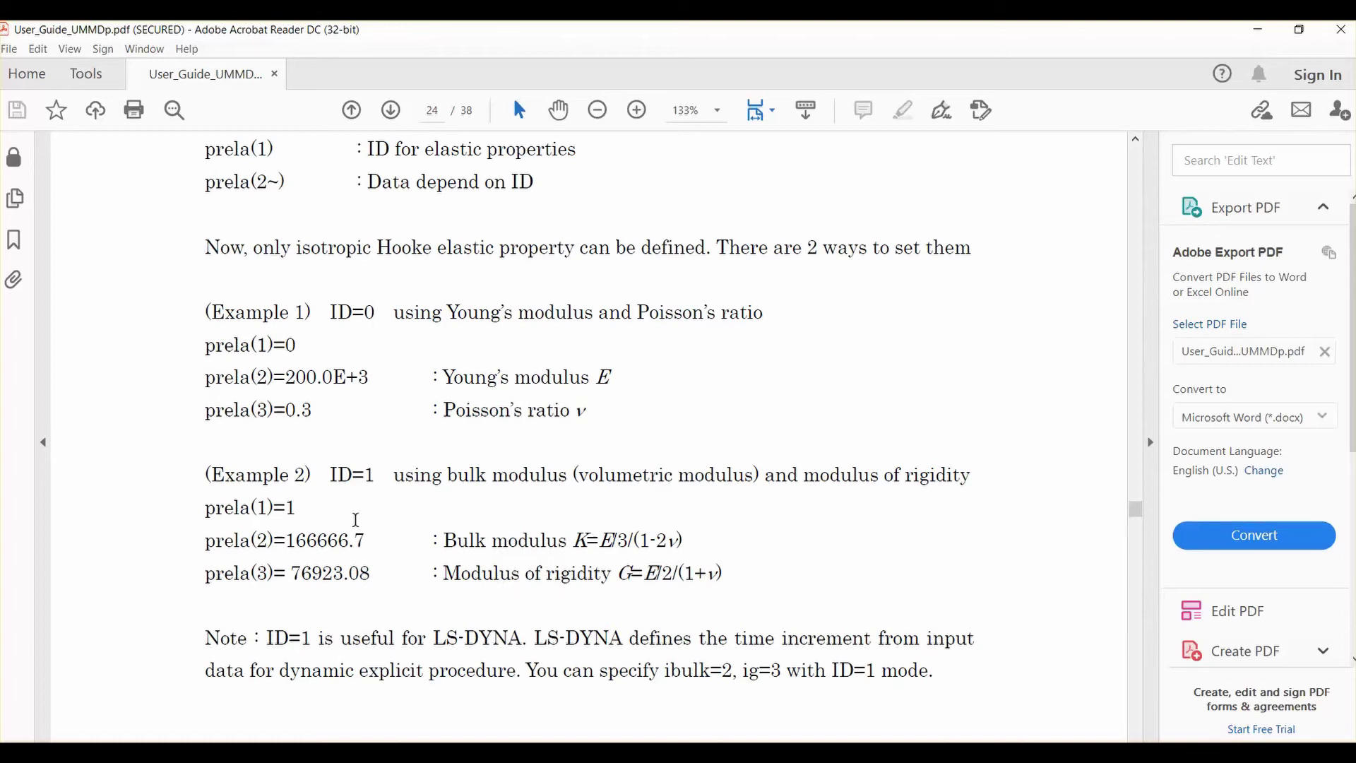
- Compare the ID=1 bulk modulus option with ID=0, and highlight the whole Example 1 block
left_click_drag(332, 475, 375, 475)
key("Up")
key("Up")
key("Up")
key("Up")
left_click_drag(330, 313, 375, 314)
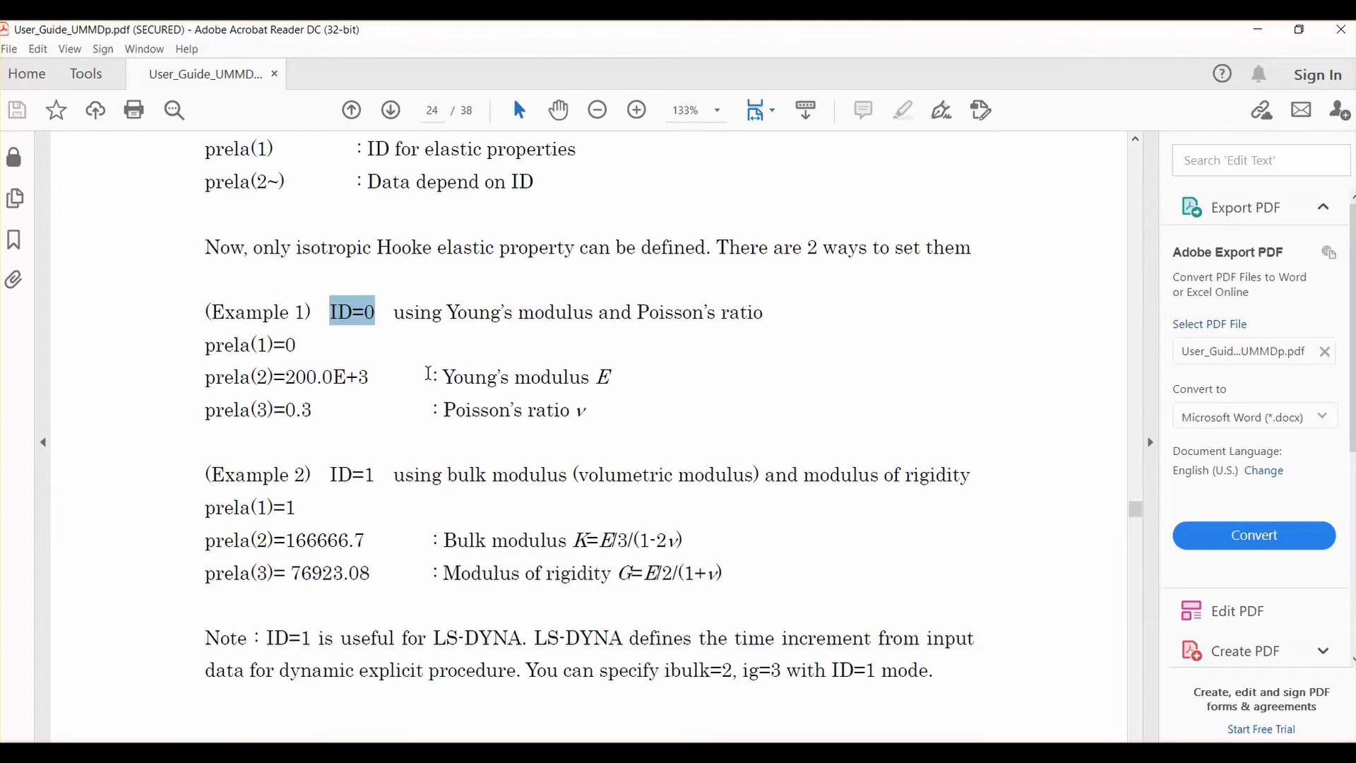
left_click_drag(597, 380, 609, 388)
left_click(585, 411)
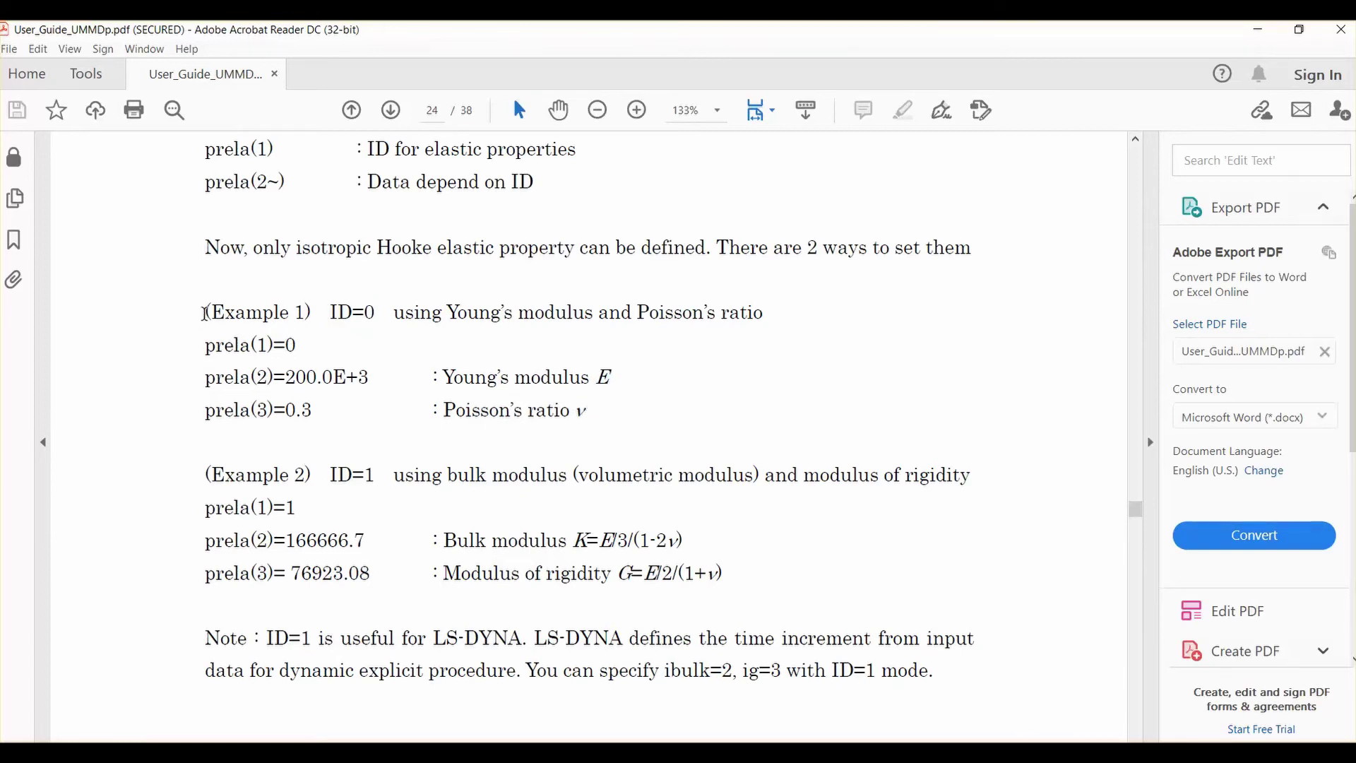
left_click_drag(204, 312, 596, 410)
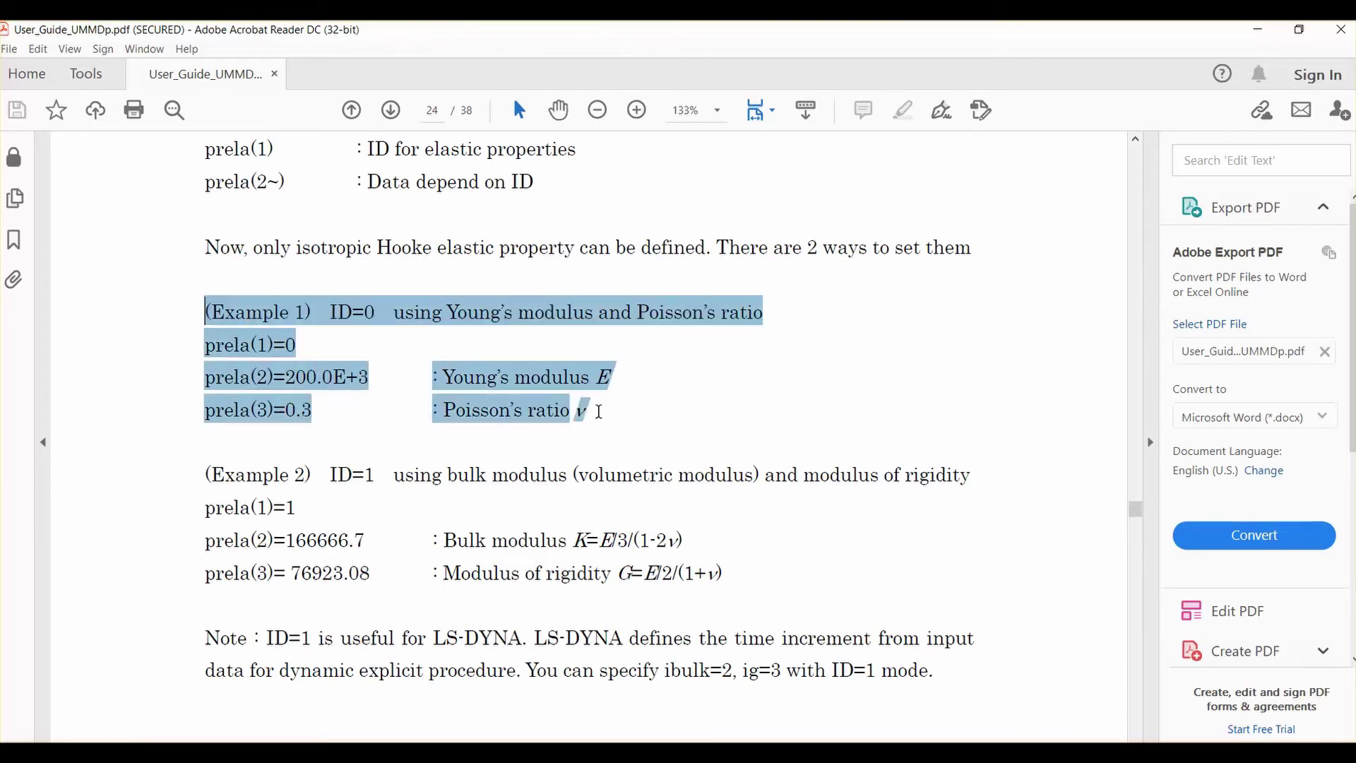
- Switch to the BBC05 file in Notepad, place it beside the guide, and check the elastic ID, Young's modulus and Poisson's ratio constants
key("alt+Tab")
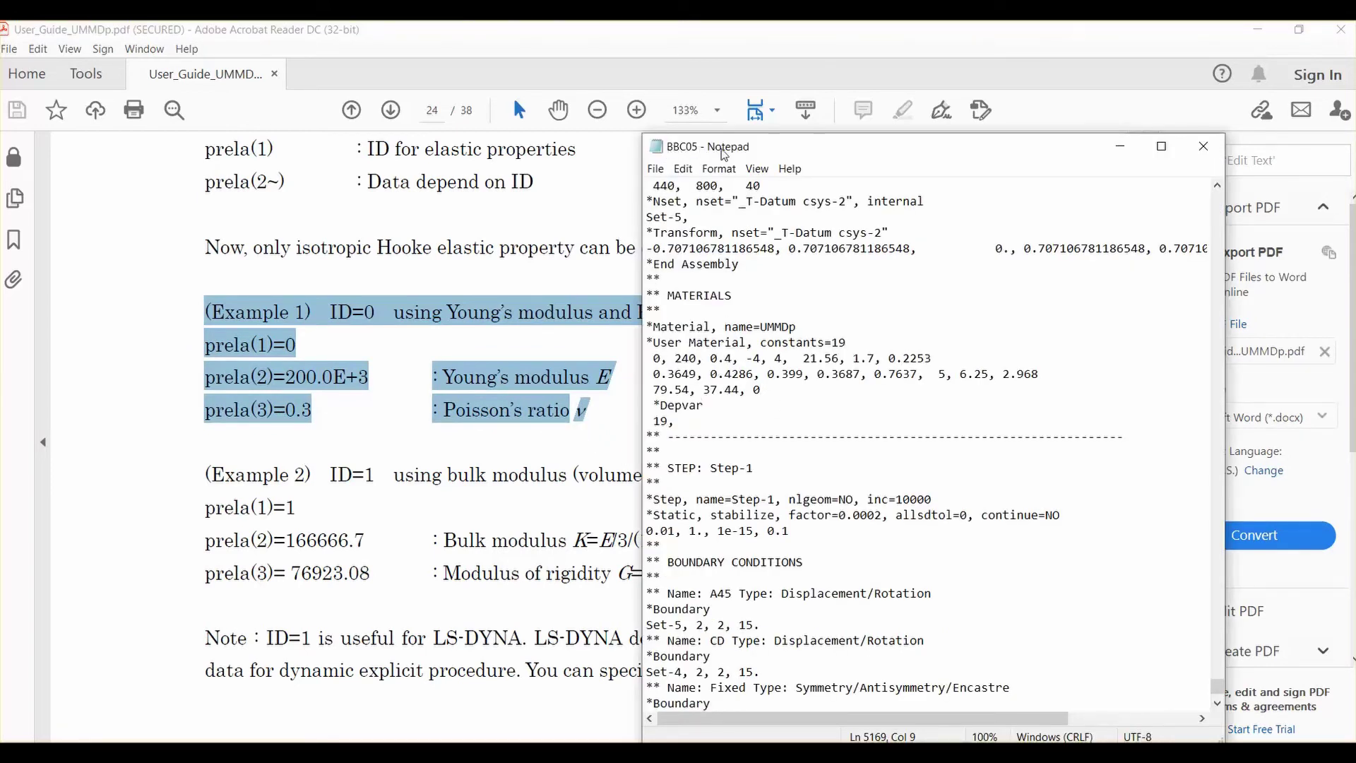
left_click(656, 358)
left_click_drag(658, 358, 460, 323)
left_click_drag(737, 157, 832, 138)
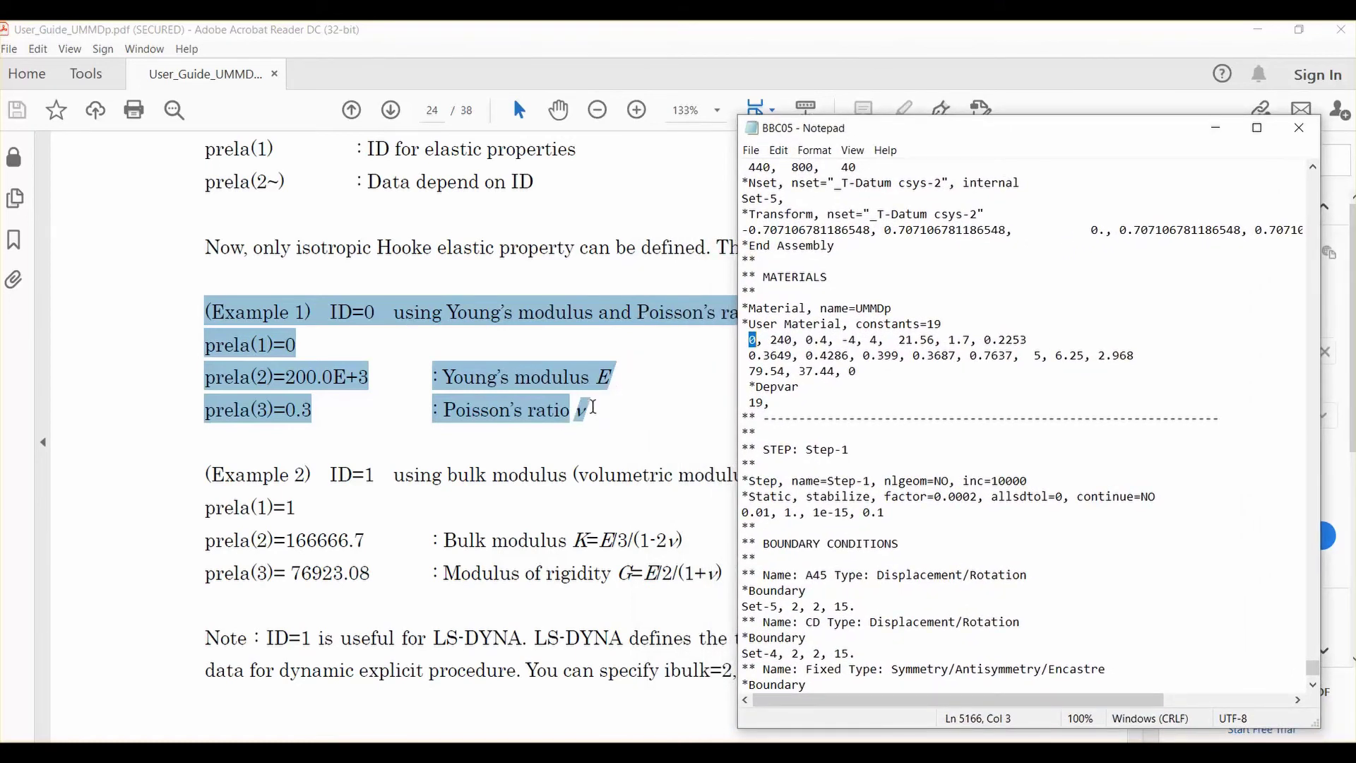
left_click_drag(771, 341, 794, 341)
left_click_drag(807, 341, 829, 341)
left_click(832, 341)
left_click(793, 372)
- Find the ID=-4 Banabic BBC2005 yield function on page 29 of the user guide and examine its parameters
scroll(880, 409, "down", 15)
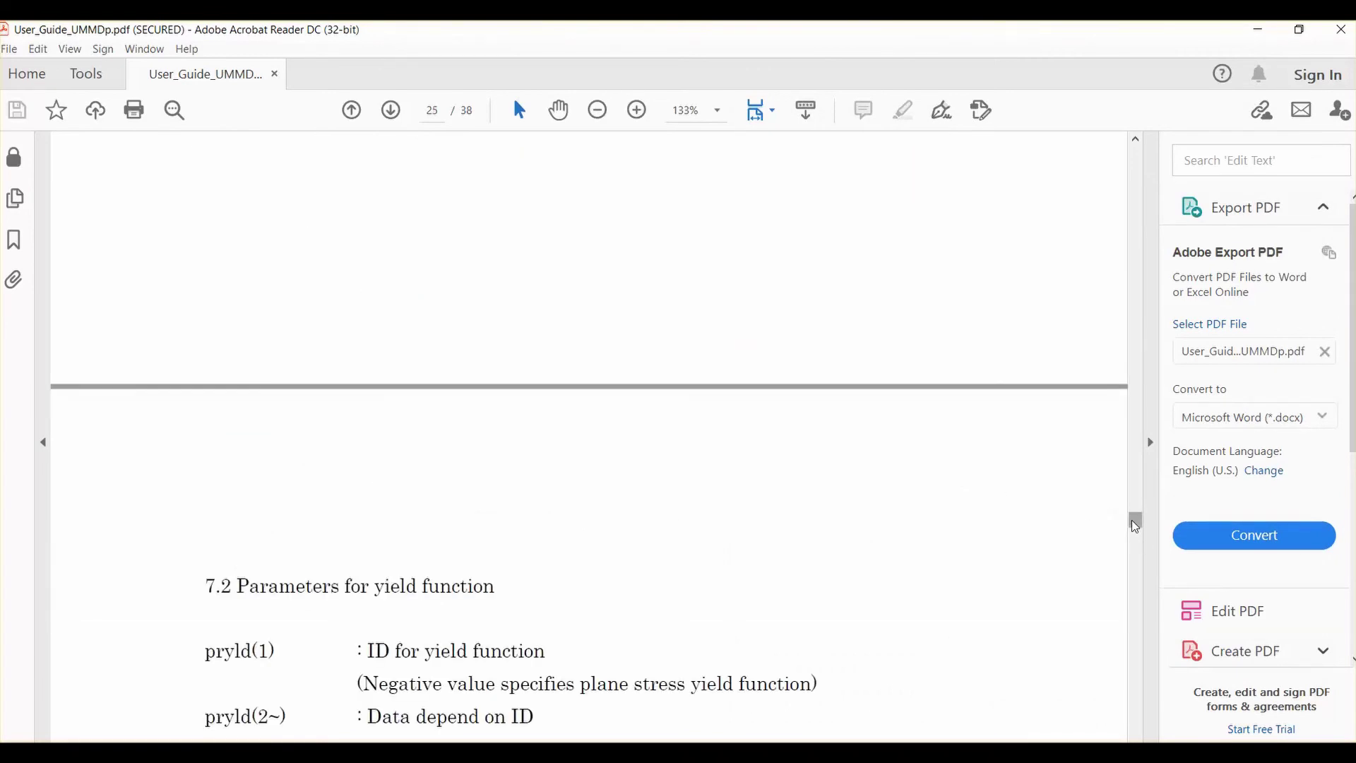
left_click_drag(1135, 524, 1134, 586)
scroll(882, 558, "down", 3)
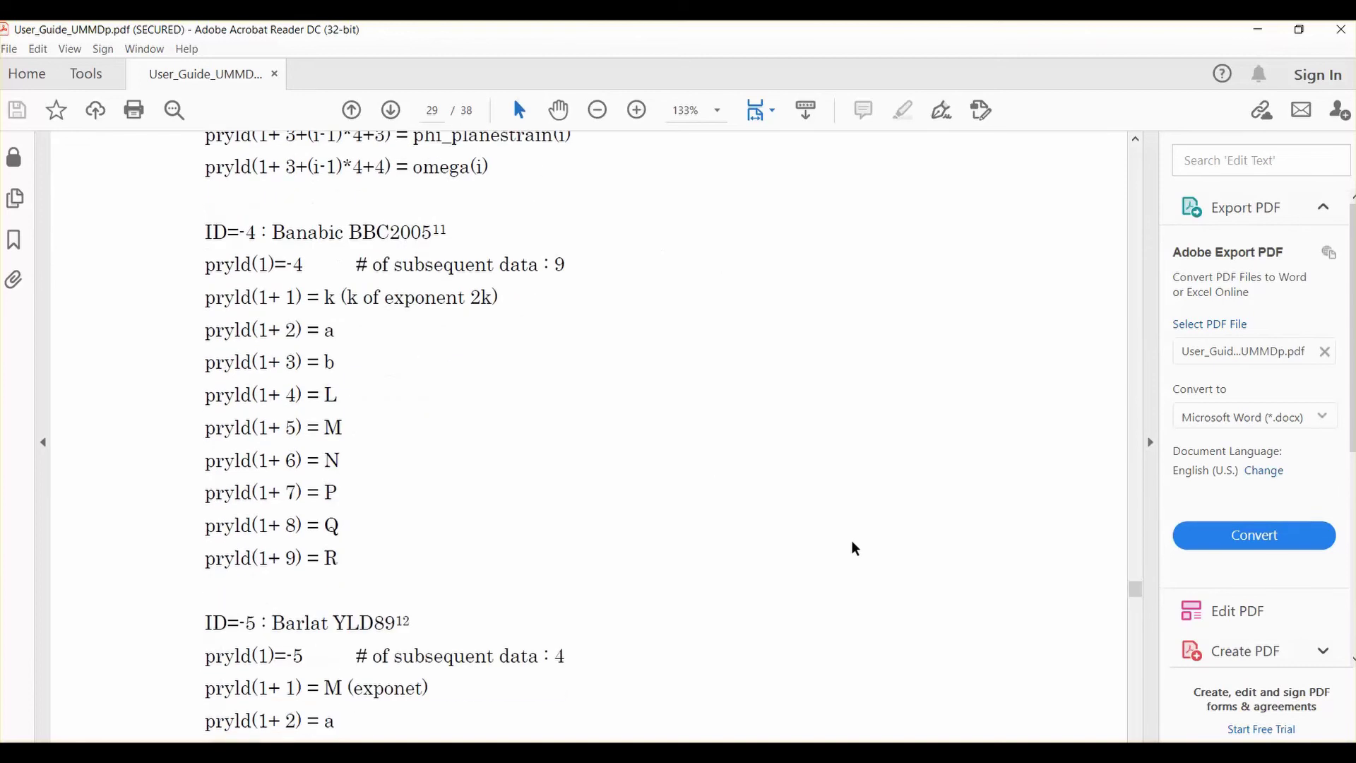
scroll(850, 539, "down", 1)
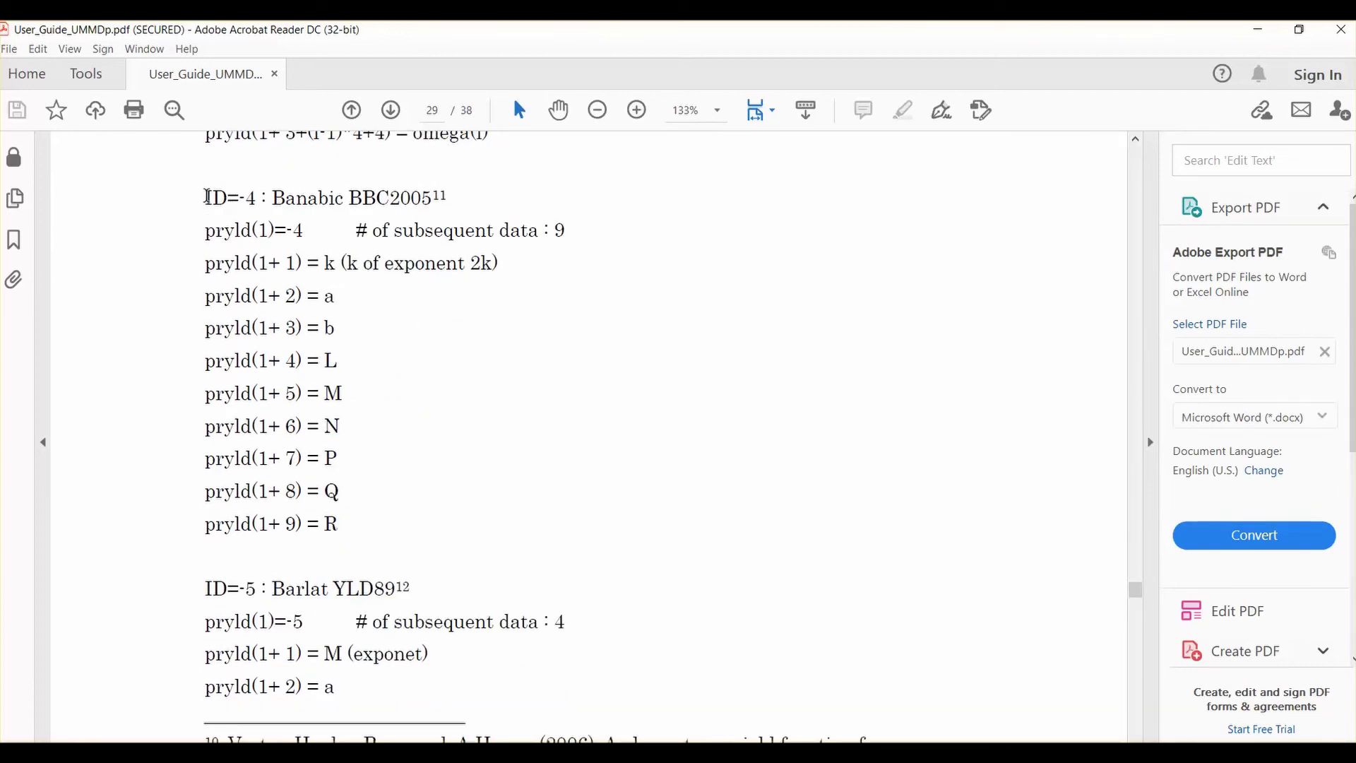
left_click_drag(207, 196, 255, 201)
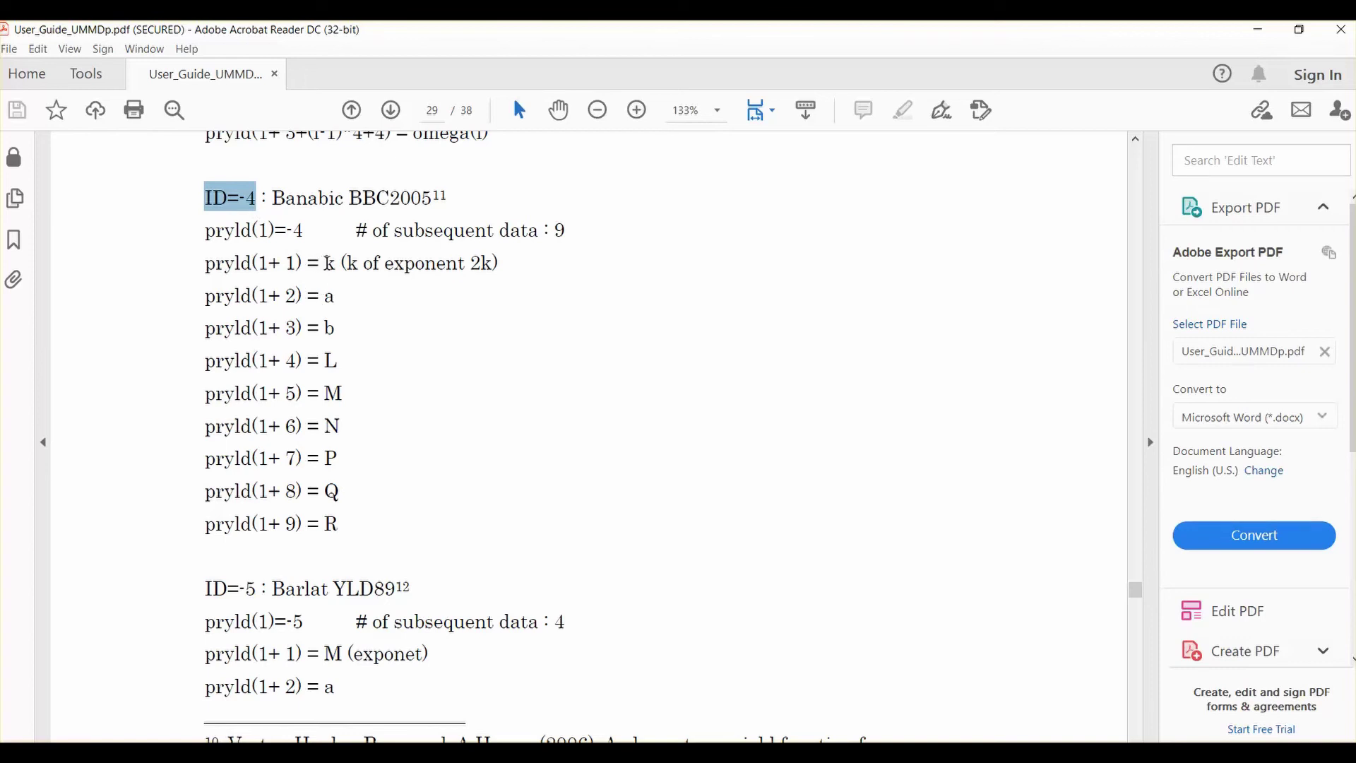
left_click_drag(325, 263, 336, 333)
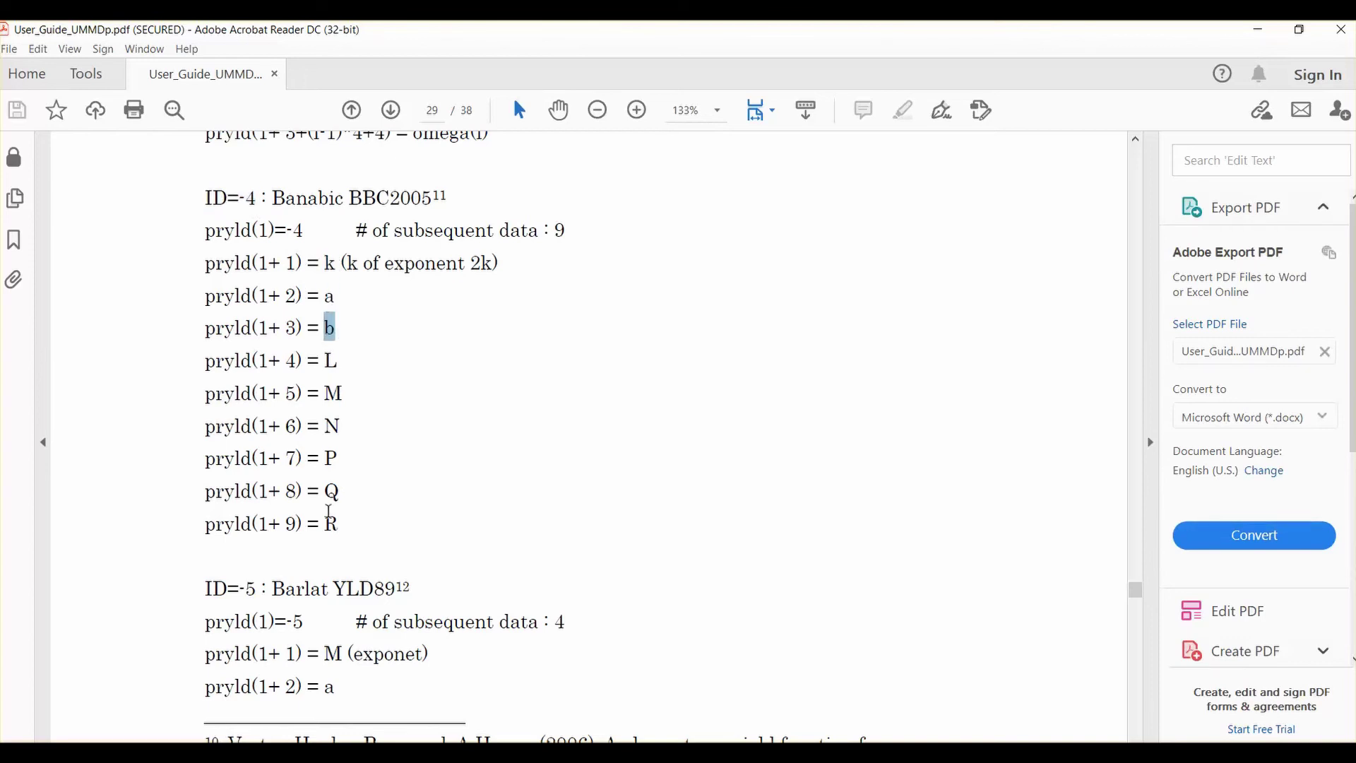
- Switch back to BBC05 in Notepad and check the yield function ID and the exponent k in the material constants
key("alt+Tab")
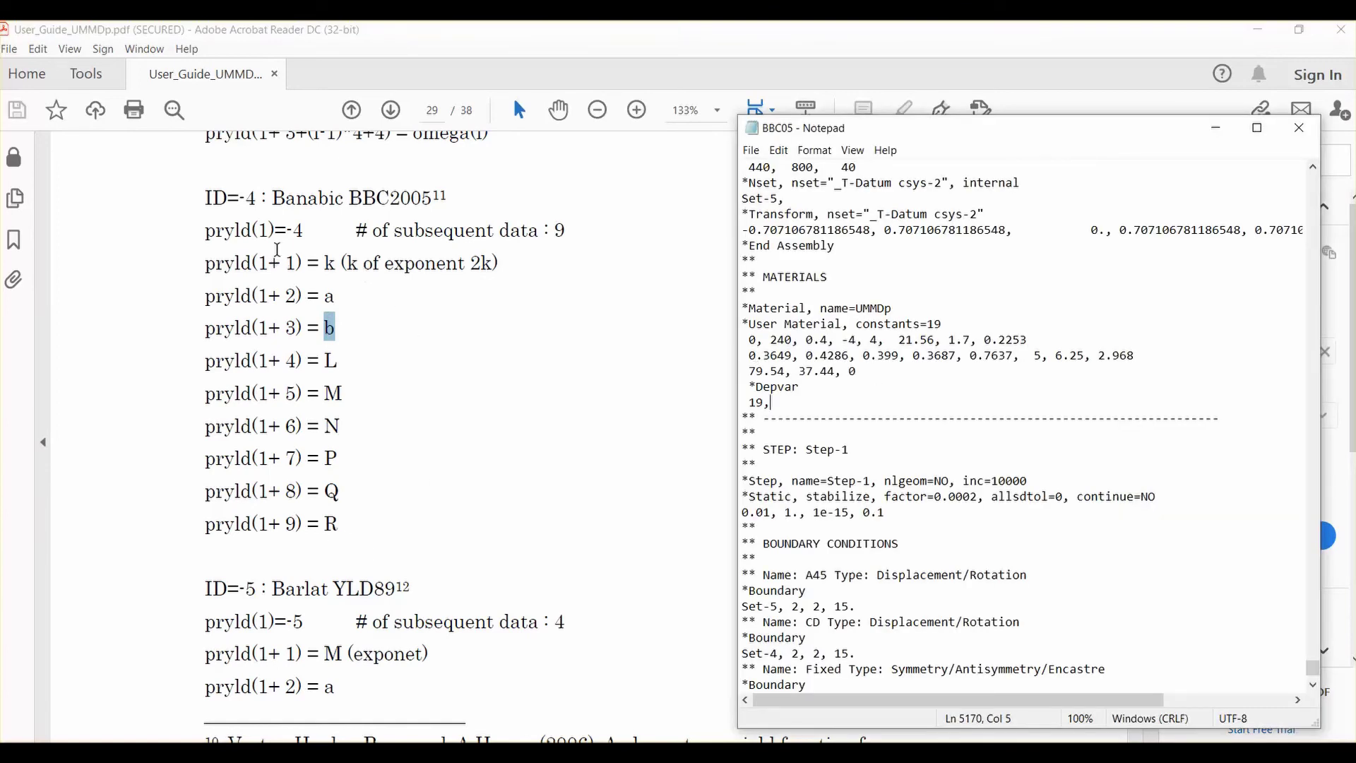
left_click_drag(833, 339, 743, 339)
left_click(839, 341)
left_click_drag(842, 341, 857, 342)
left_click_drag(870, 341, 878, 342)
left_click(873, 340)
double_click(874, 339)
- Check the remaining BBC2005 yield constants across the first two lines of the user material data
left_click_drag(898, 340, 971, 340)
key("Right")
key("Right")
key("Right")
key("shift+End")
left_click_drag(970, 356, 870, 340)
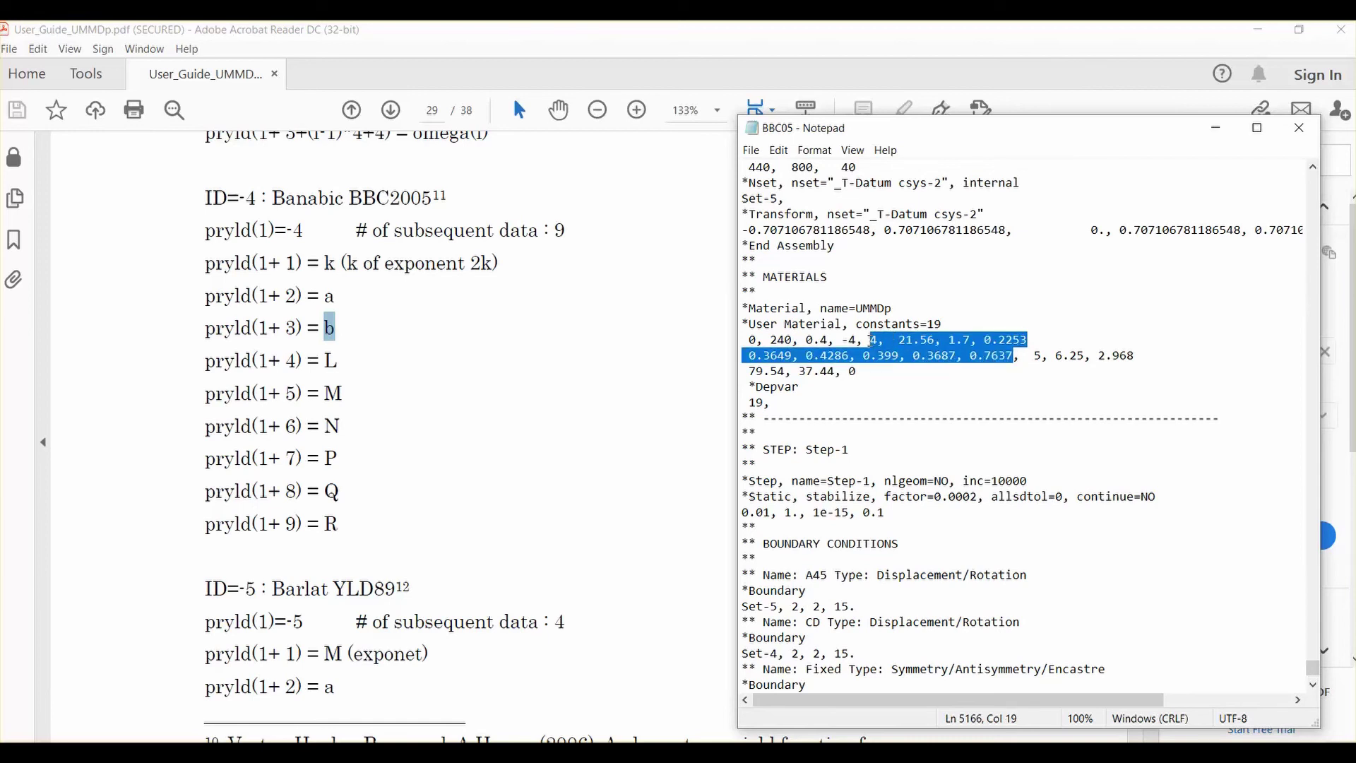
left_click_drag(846, 342, 1015, 355)
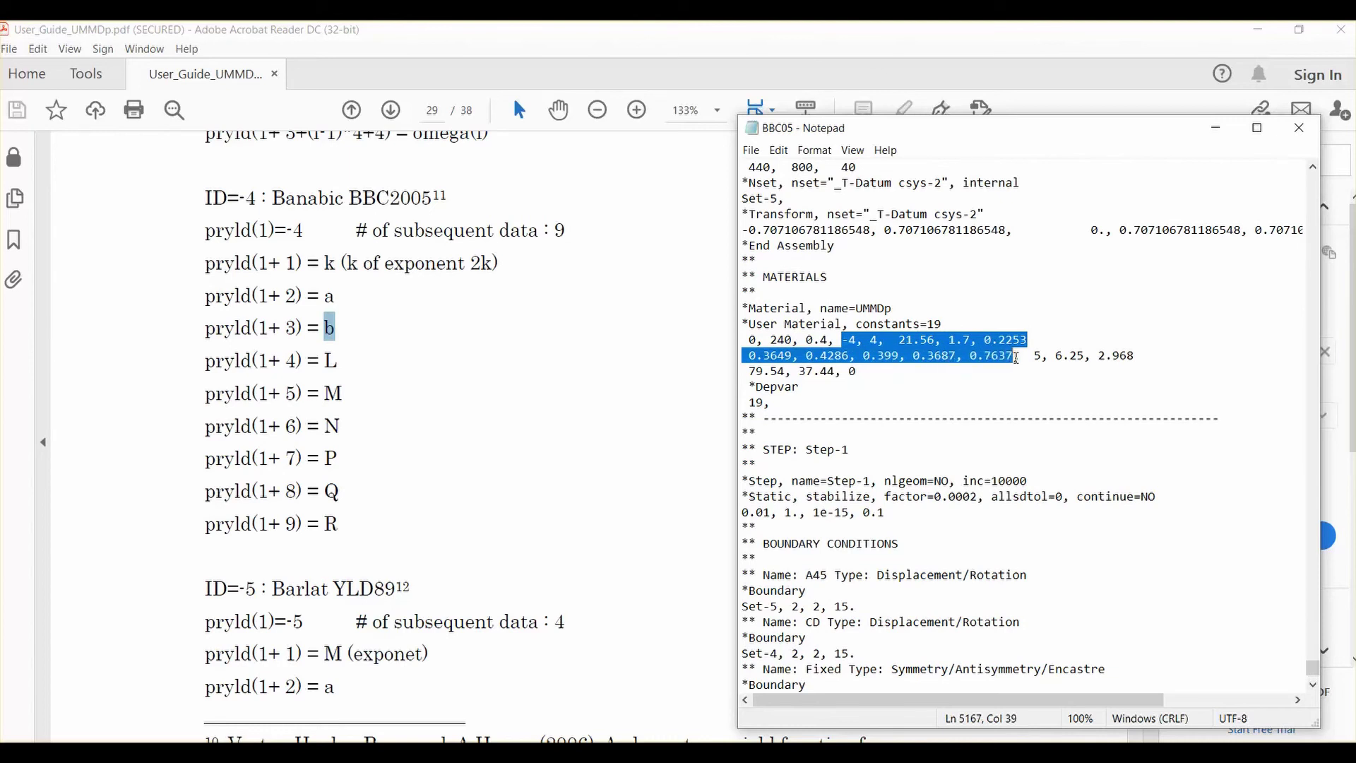
left_click(910, 380)
- Review the elastic constants and the layout of the whole first line of user material constants
left_click_drag(748, 341, 833, 344)
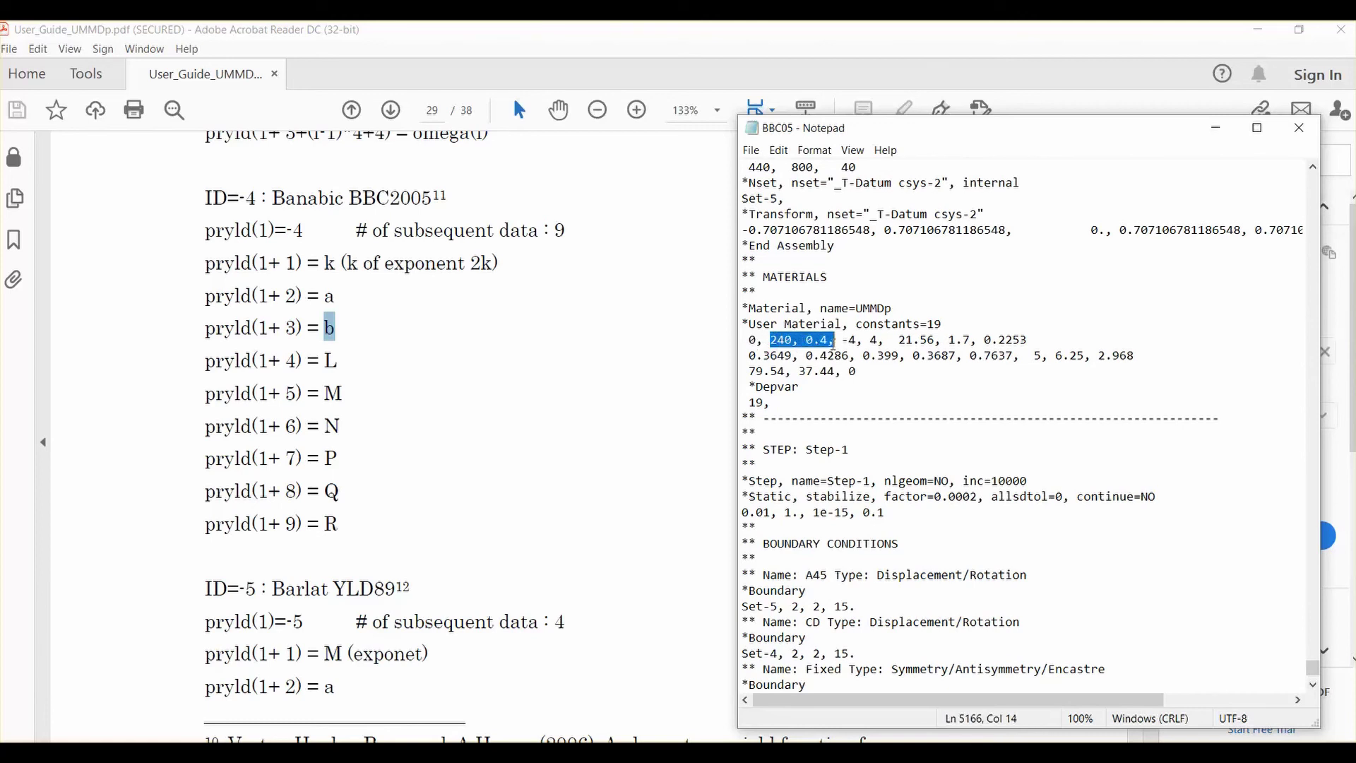
left_click(922, 378)
left_click_drag(749, 341, 982, 339)
key("shift+Home")
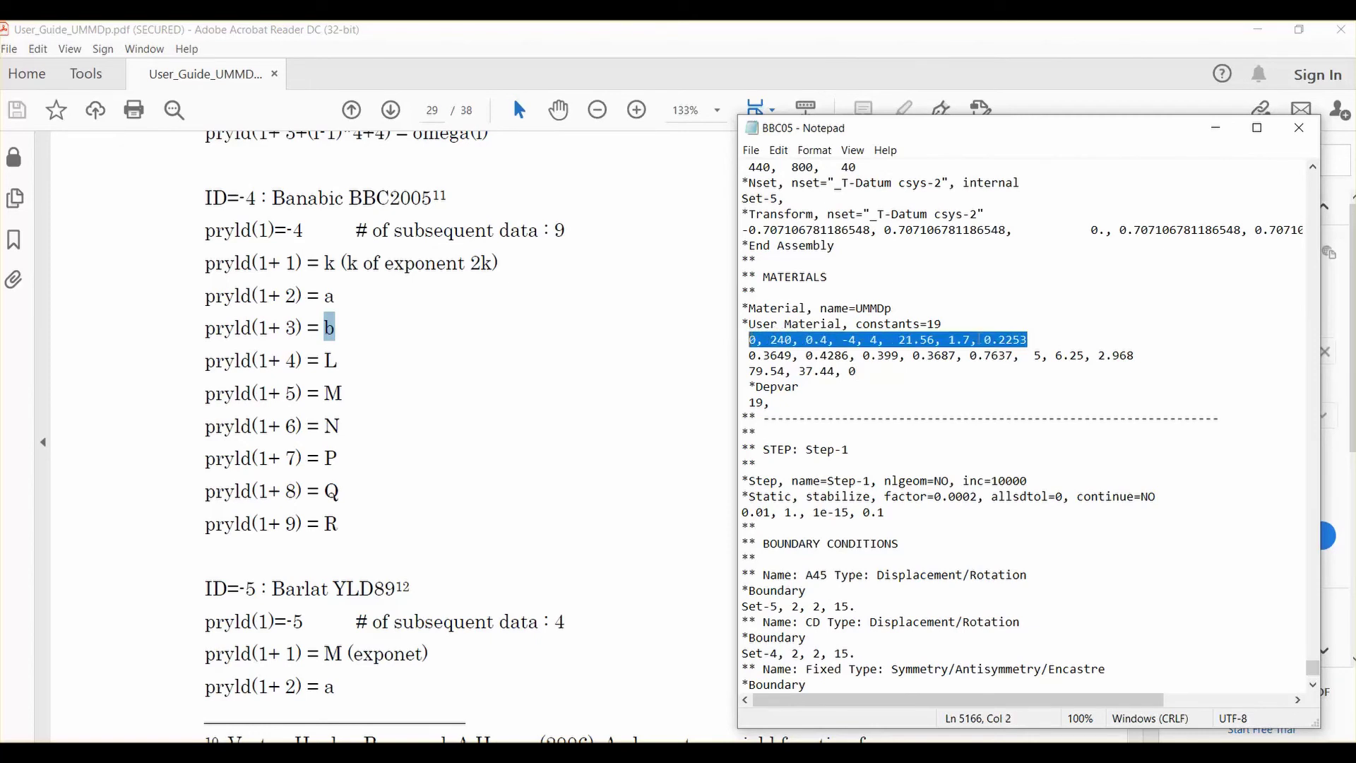
left_click(926, 369)
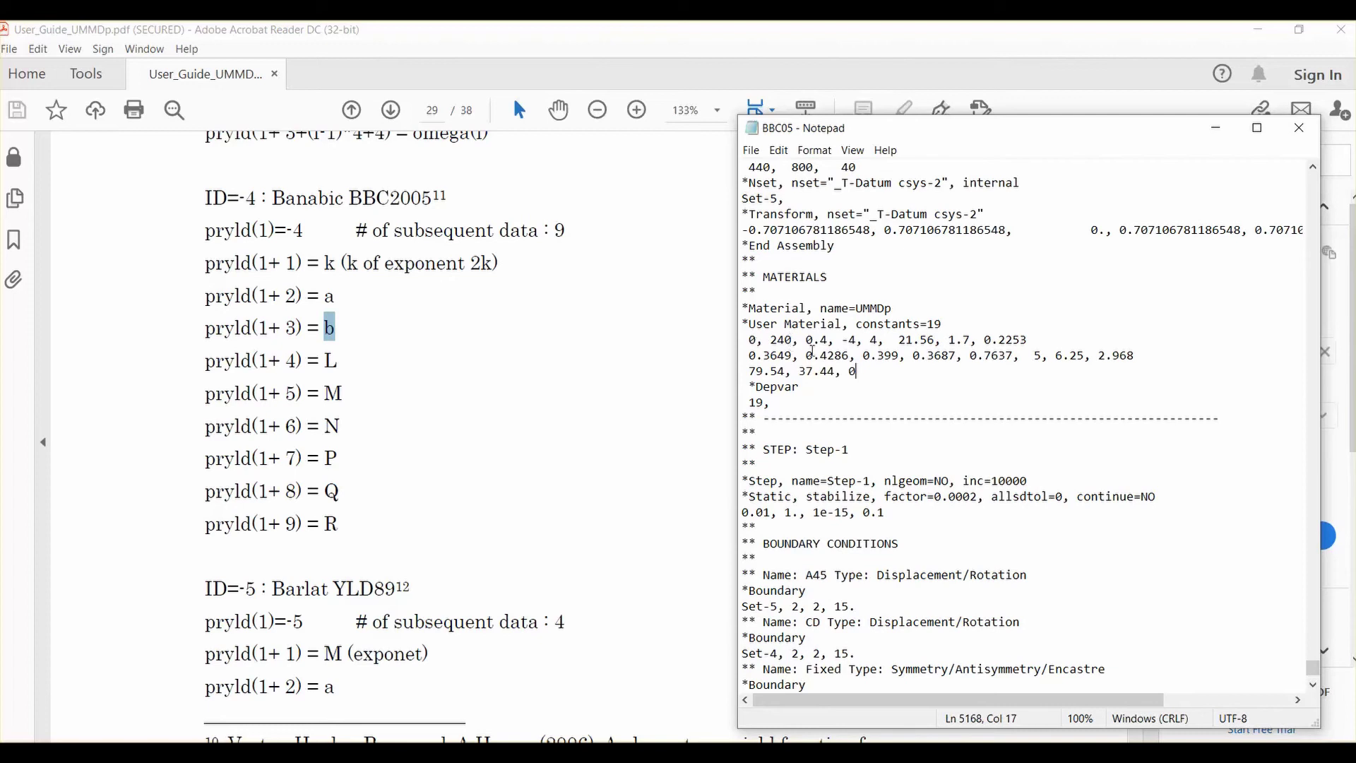
- Trace the elastic and yield constants into the second line, and highlight the remaining constants through the third line
left_click_drag(906, 340, 1025, 340)
left_click(1028, 340)
left_click_drag(1020, 357, 744, 341)
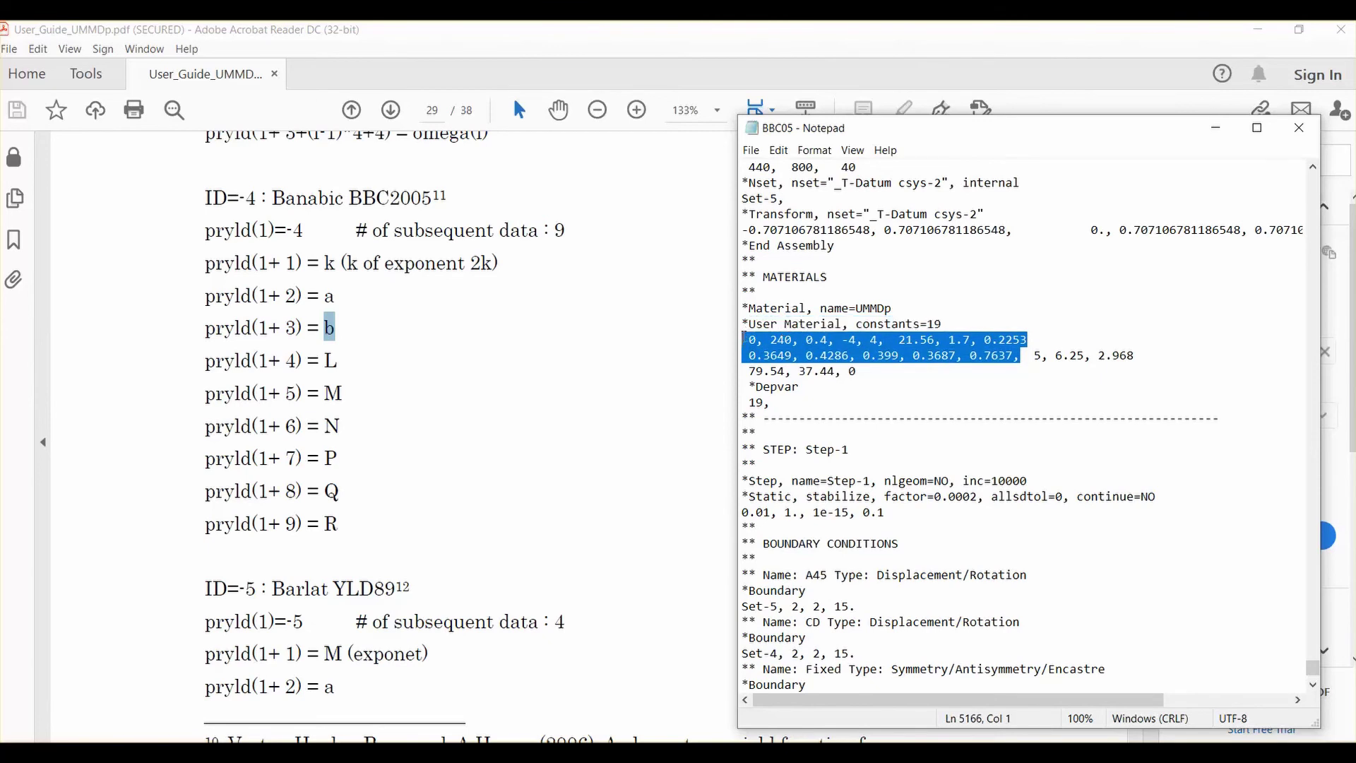
left_click(1033, 357)
left_click_drag(1035, 356, 993, 373)
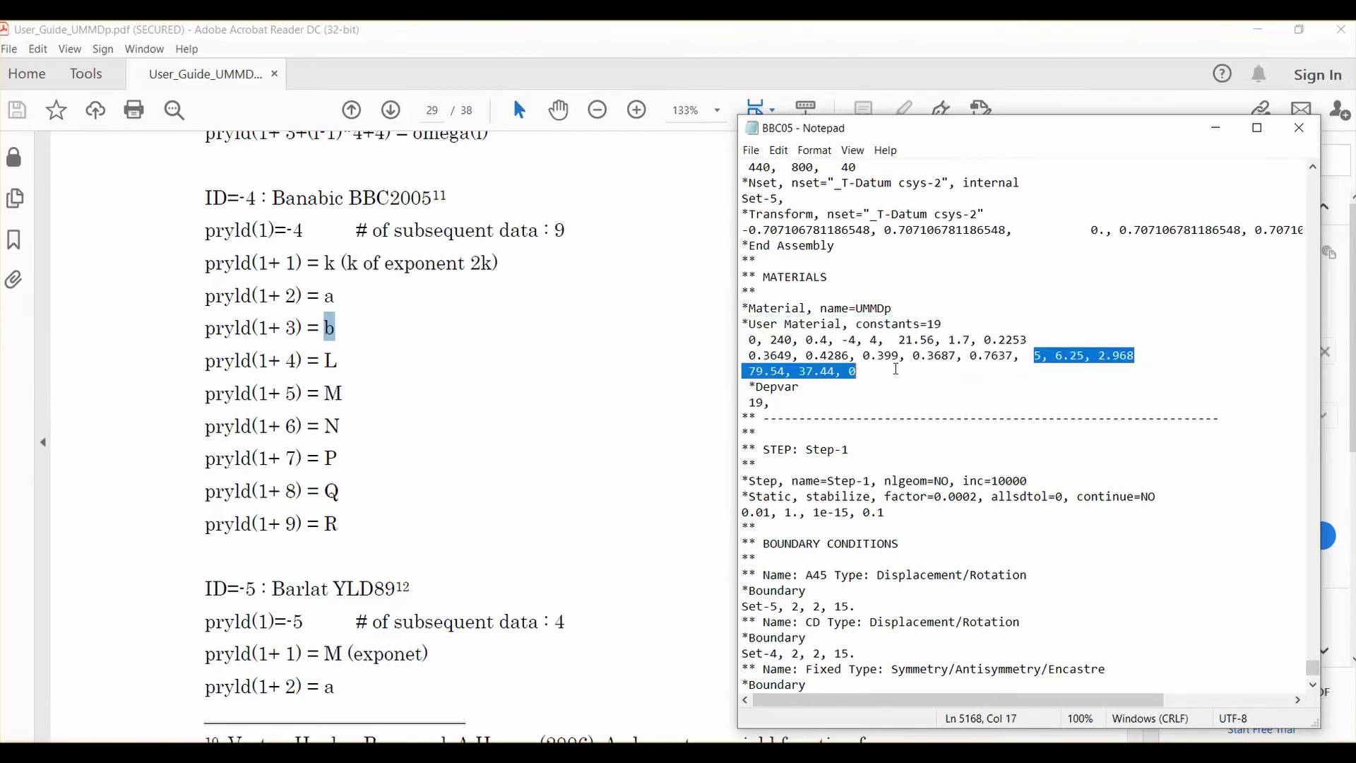
left_click(918, 403)
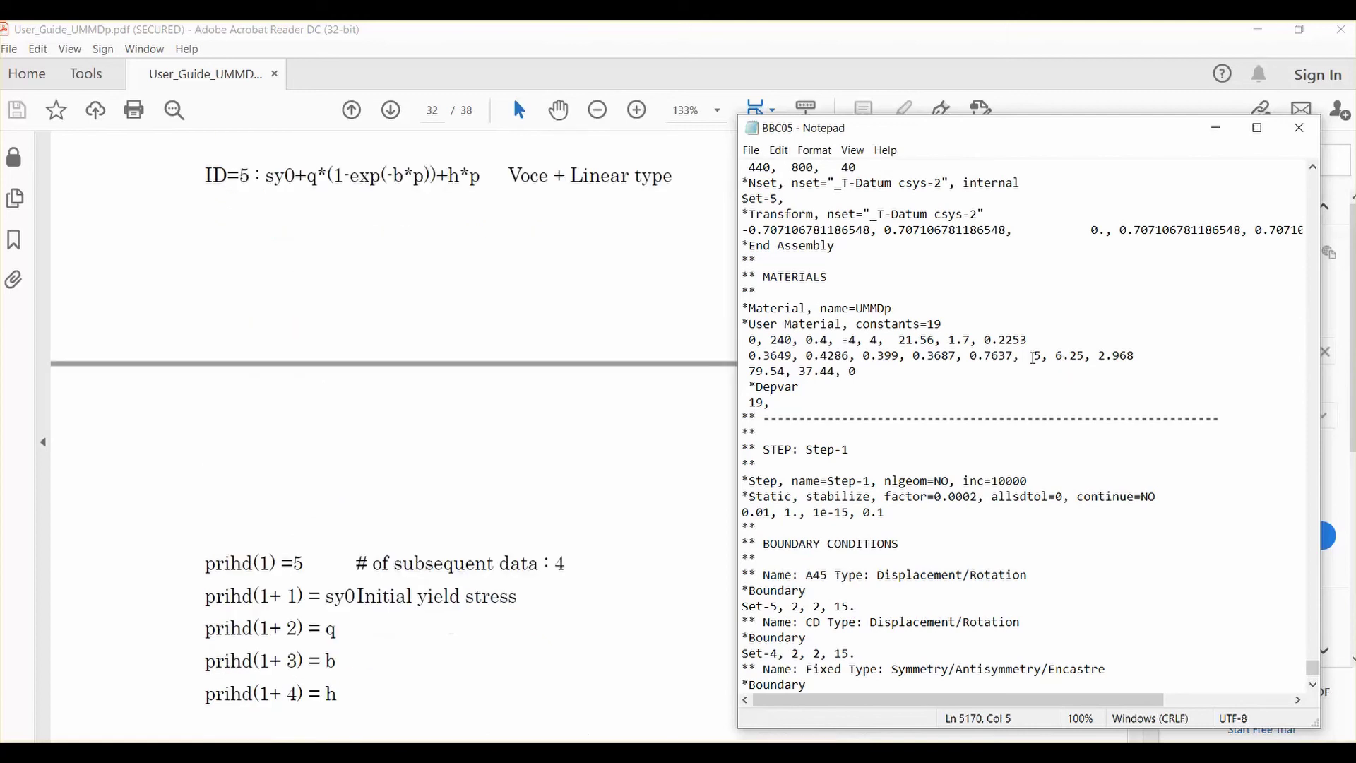
- Compare the hardening ID and hardening constants in BBC05 with the guide's ID=5 parameters sy0, q, b and h
left_click_drag(1033, 357, 1048, 357)
left_click(975, 387)
left_click_drag(1033, 357, 839, 372)
left_click(1061, 369)
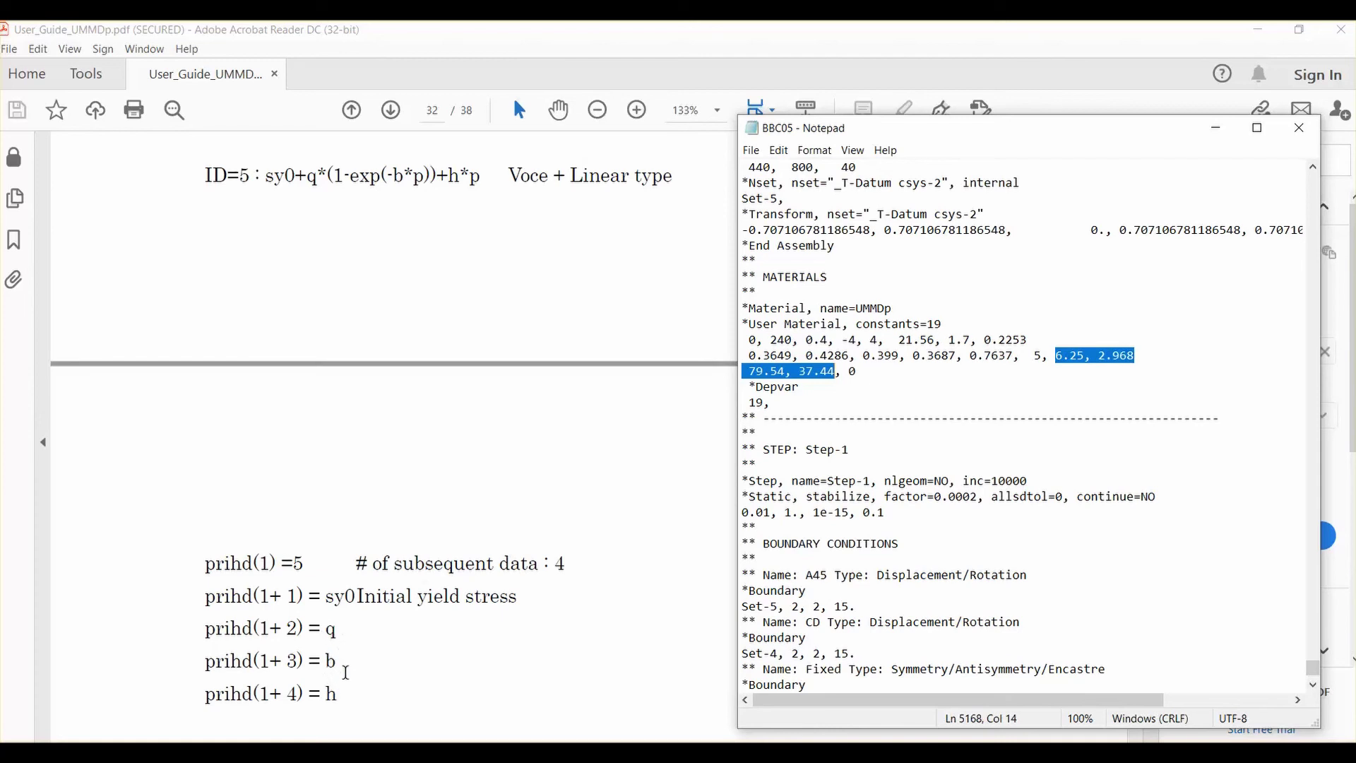
- Review the hardening constants in the second and third lines of BBC05, including the closing 0, and highlight the whole constants block
left_click(1053, 374)
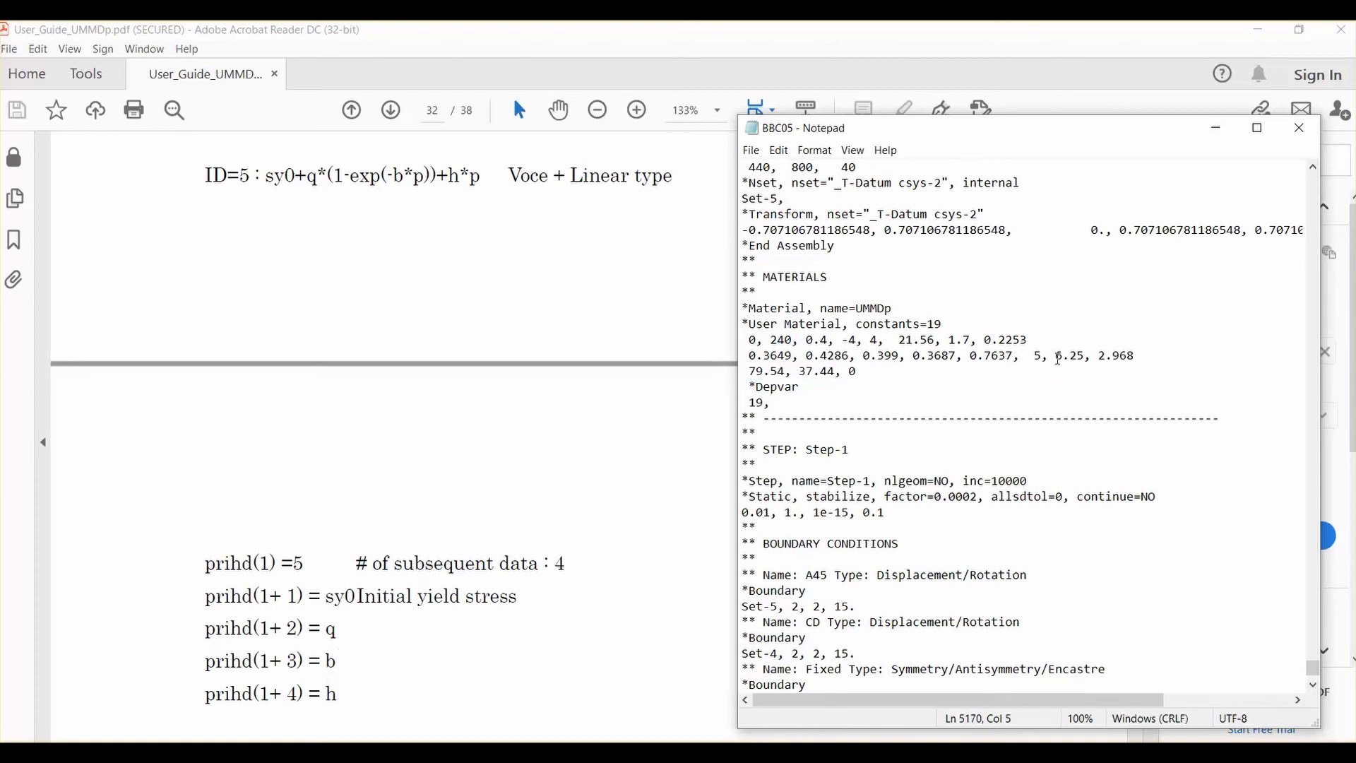
left_click_drag(1055, 355, 1134, 355)
left_click_drag(750, 371, 848, 372)
left_click(869, 378)
type("5")
left_click_drag(851, 372, 836, 374)
left_click_drag(837, 374, 746, 342)
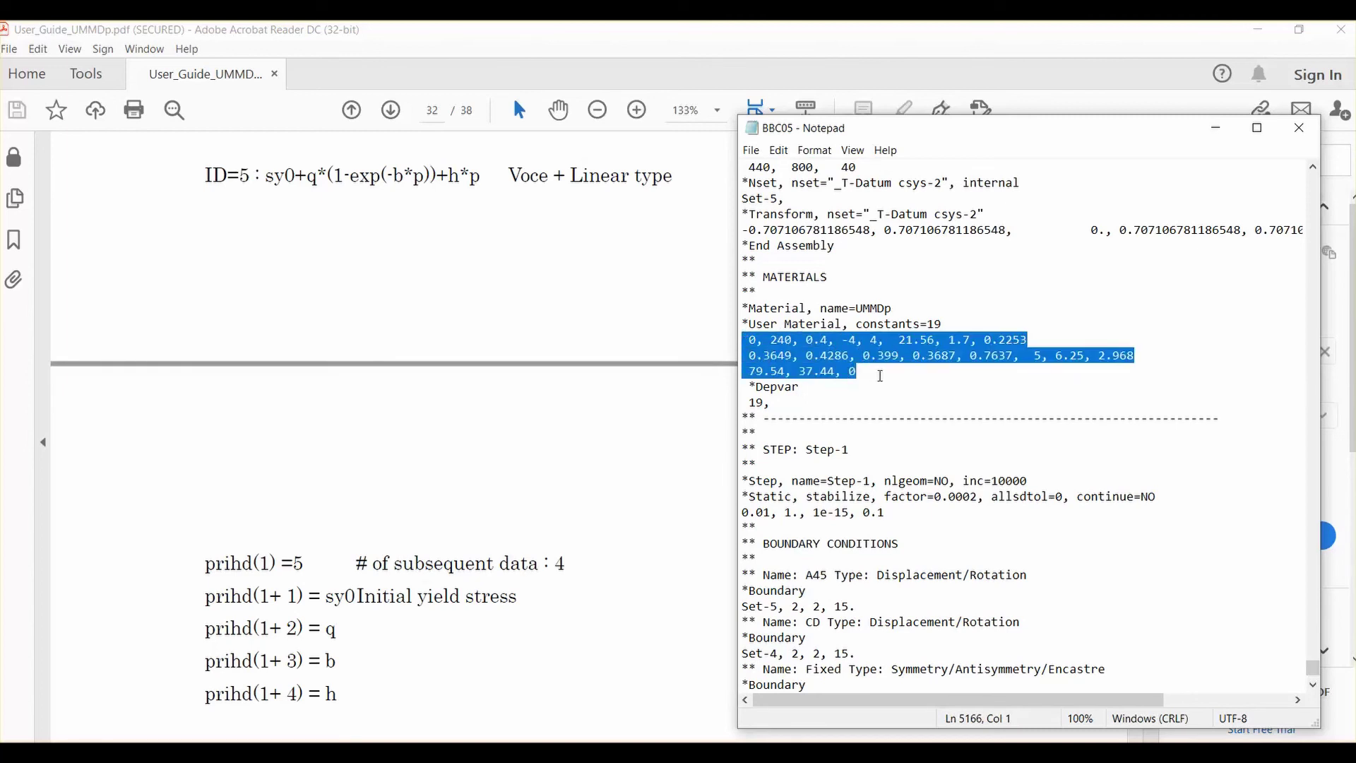
left_click(879, 375)
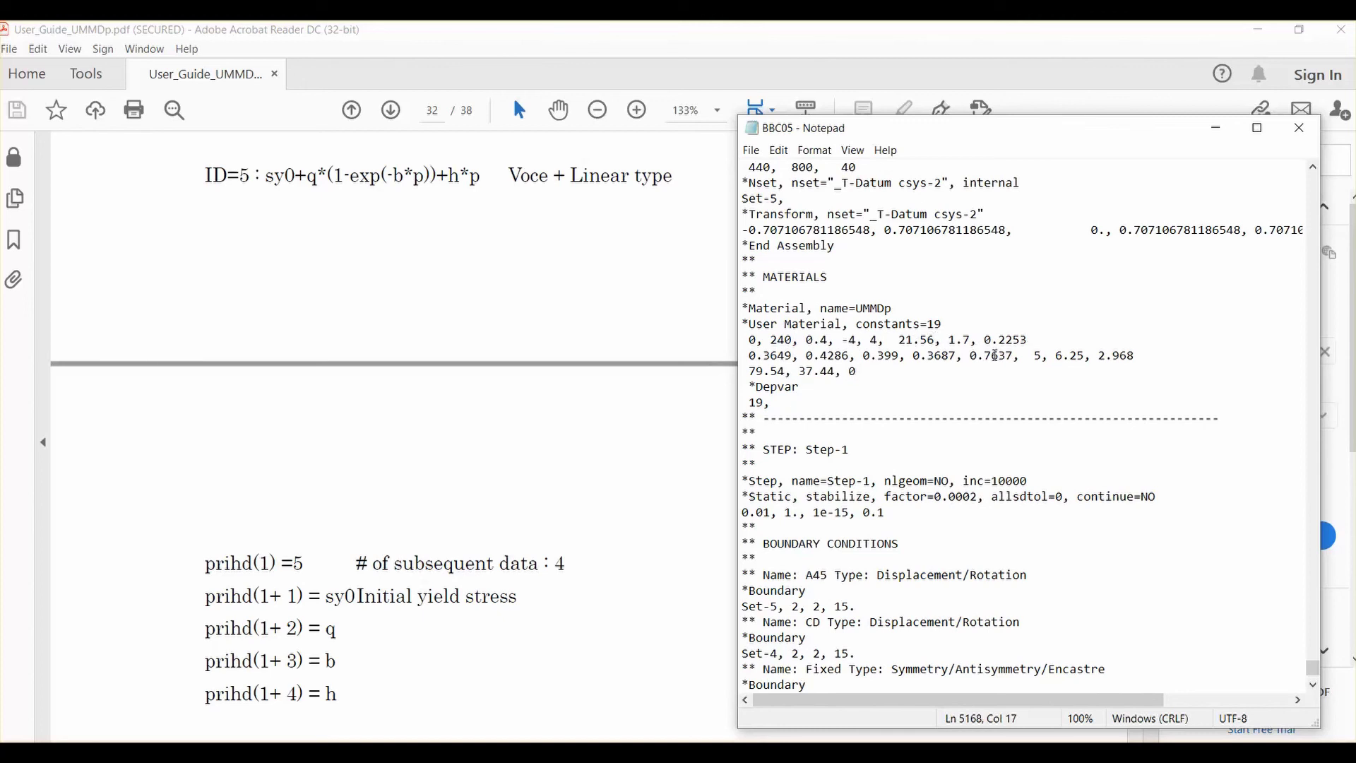
- Compare the three lines of user material data with the number declared in the constants parameter
left_click_drag(867, 370, 743, 370)
left_click(911, 355)
left_click(872, 371)
left_click_drag(855, 371, 746, 346)
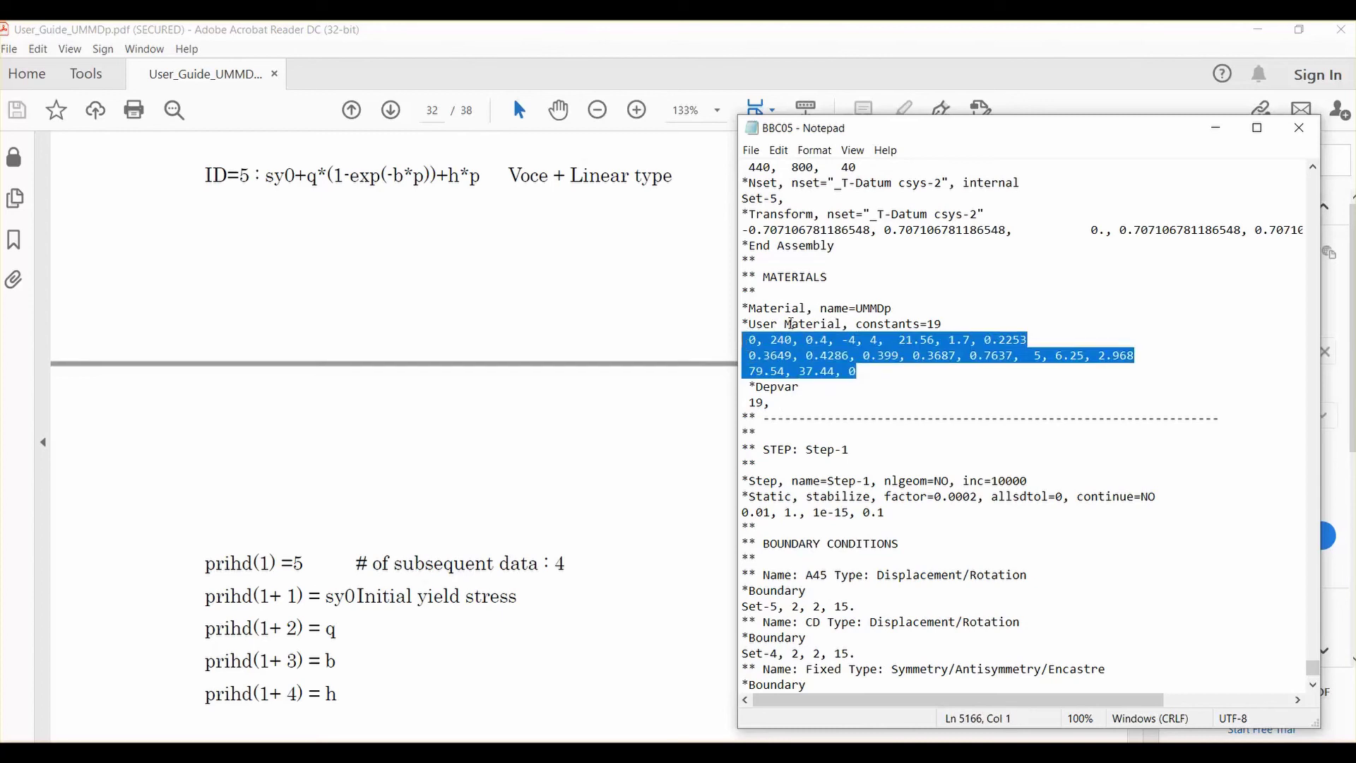
left_click_drag(943, 324, 927, 324)
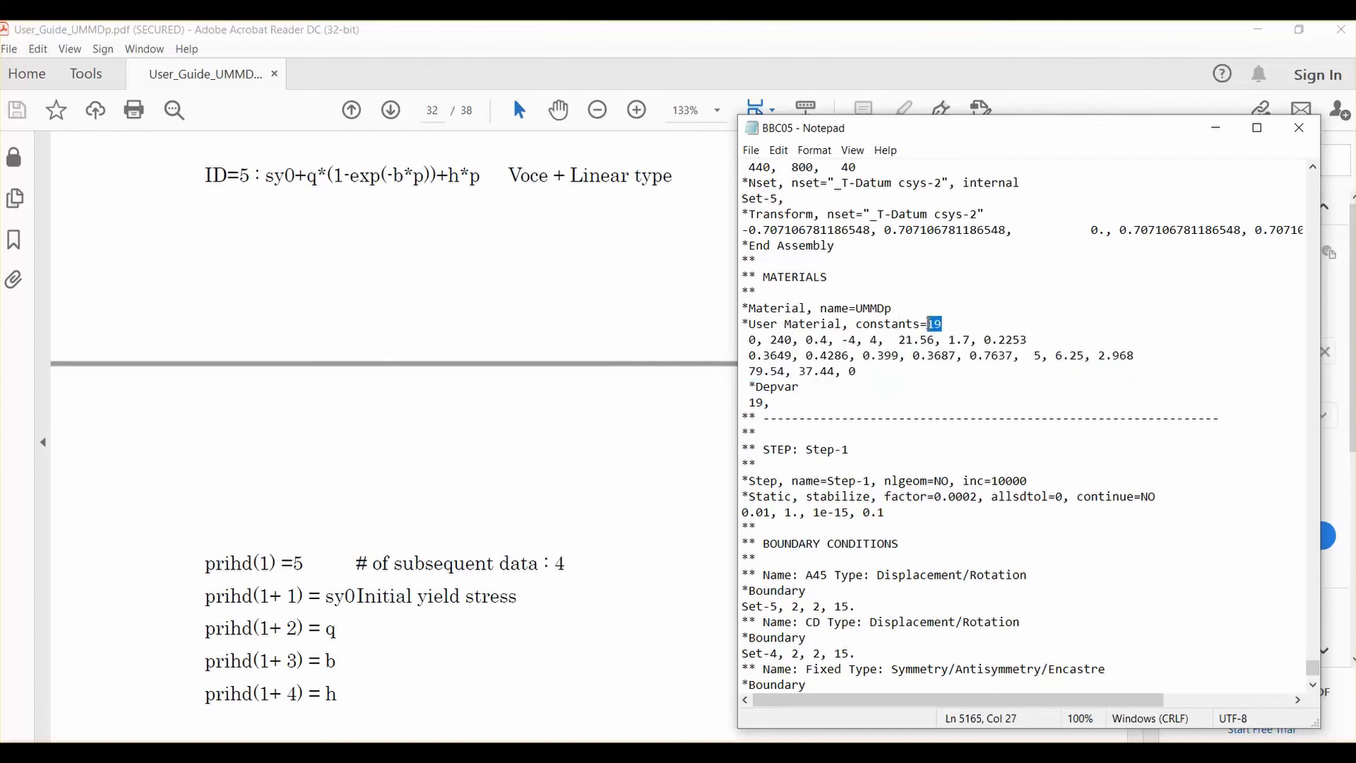
left_click(977, 320)
- Examine the Depvar value together with the complete User Material block
left_click_drag(771, 402, 746, 403)
left_click(775, 404)
left_click_drag(773, 403, 738, 327)
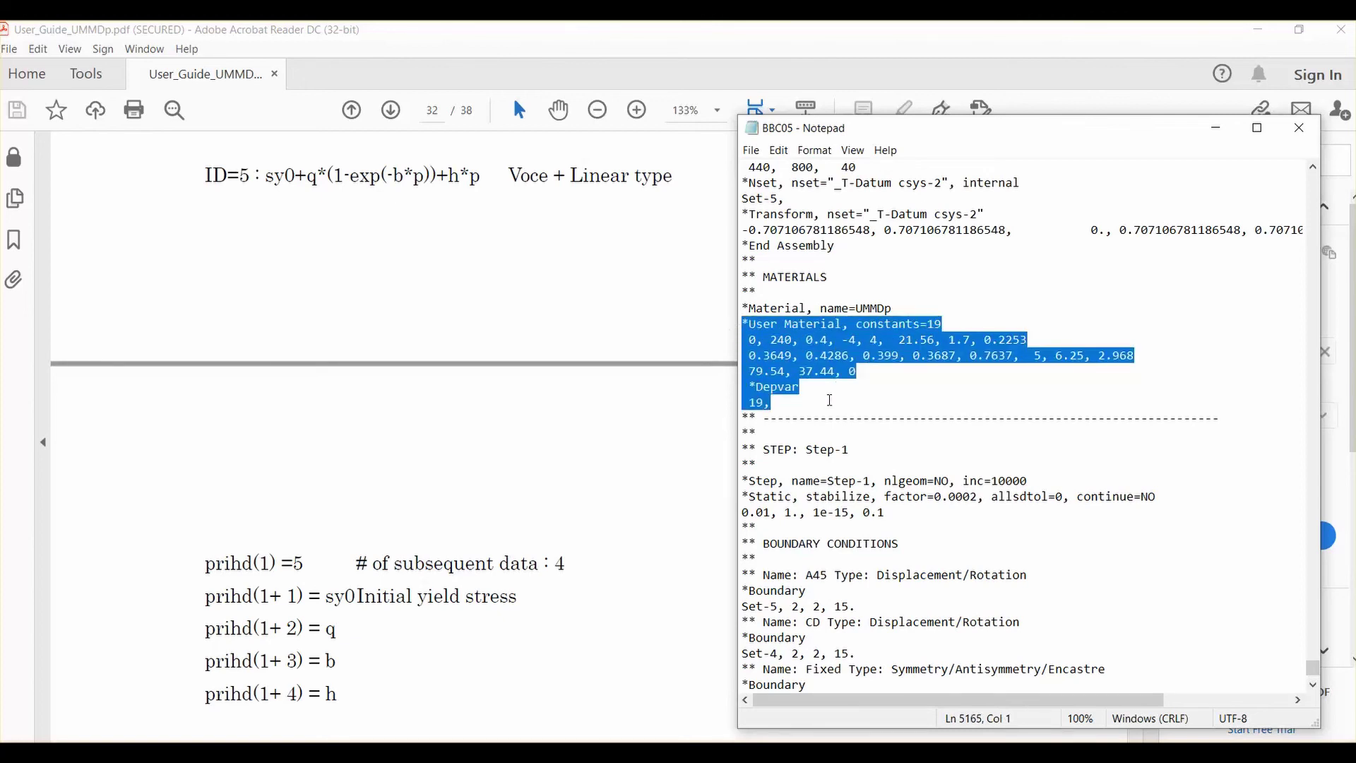
left_click_drag(772, 403, 748, 403)
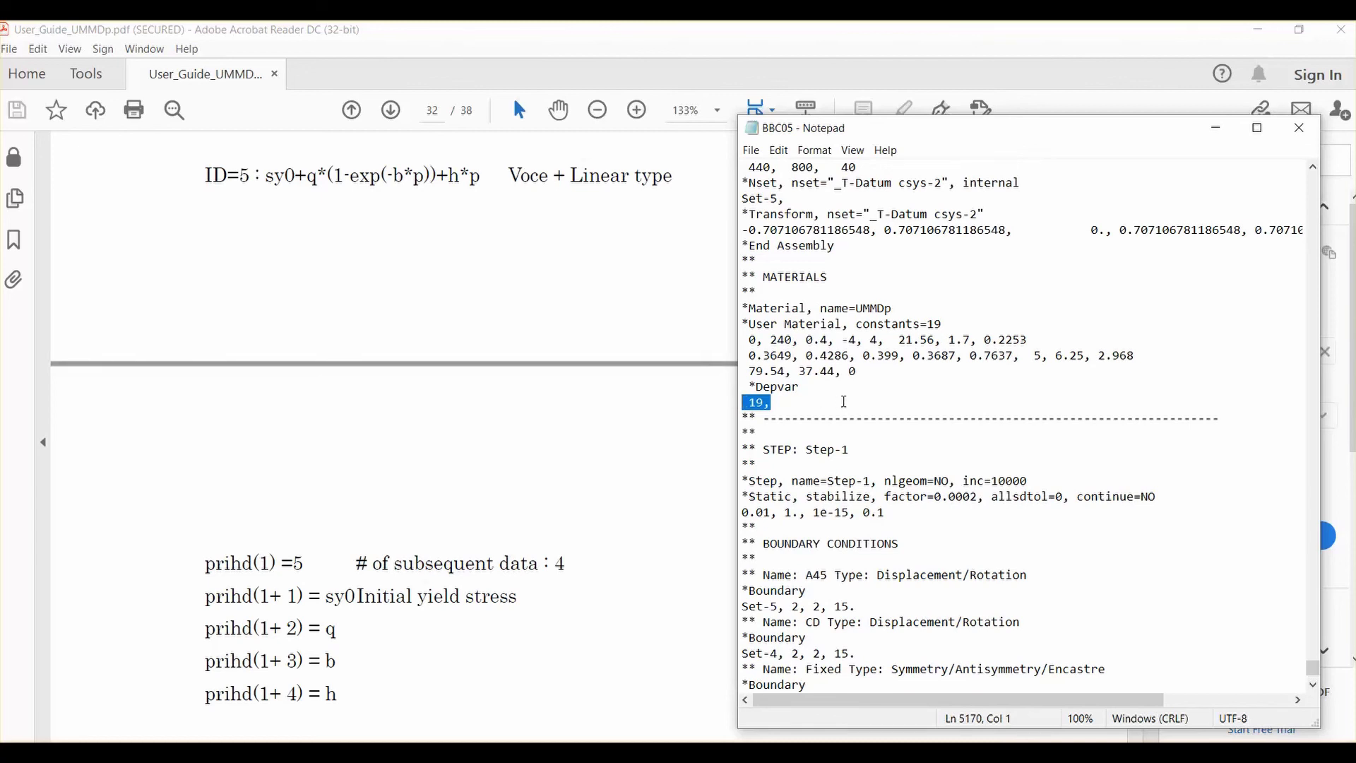
- Trace the elastic, yield and hardening groups in the material data beside the guide's yield criteria list
left_click_drag(918, 128, 945, 125)
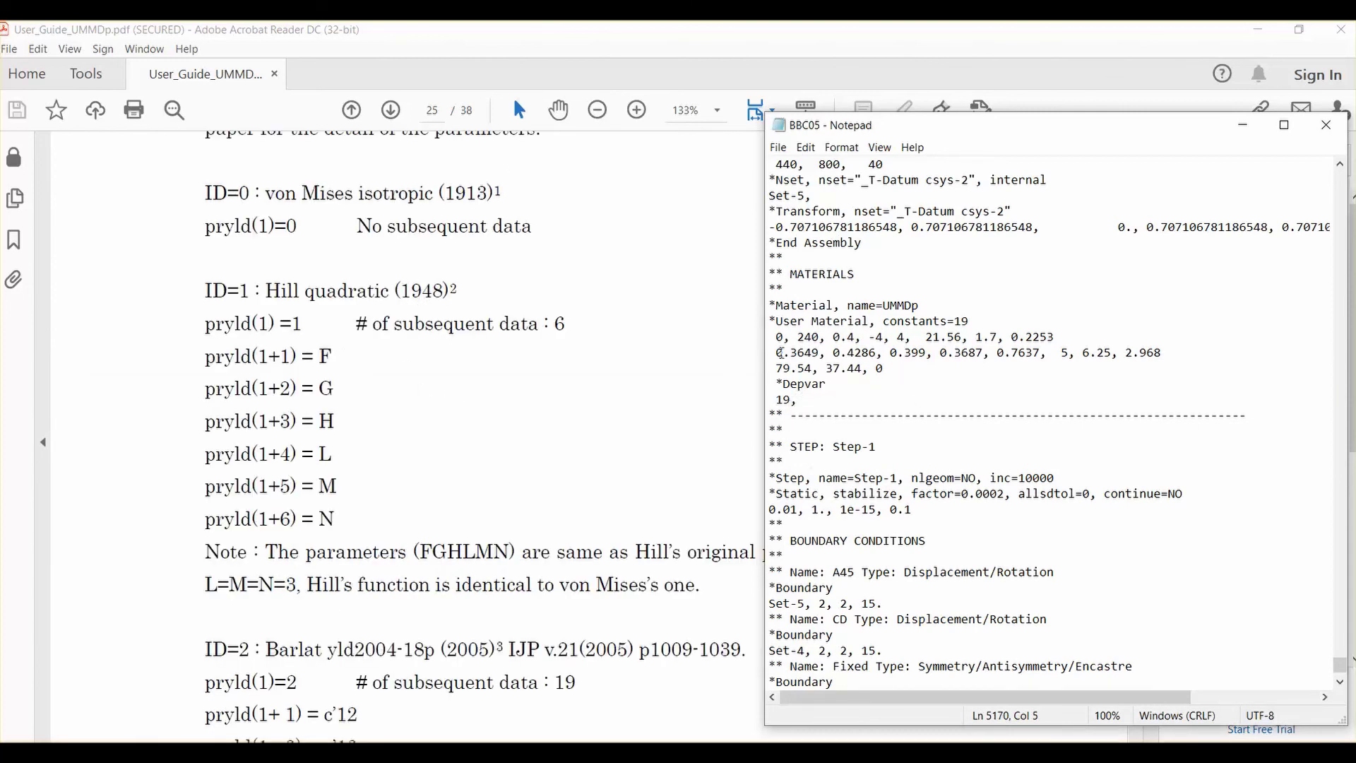
left_click_drag(776, 336, 884, 337)
left_click_drag(891, 353, 1061, 353)
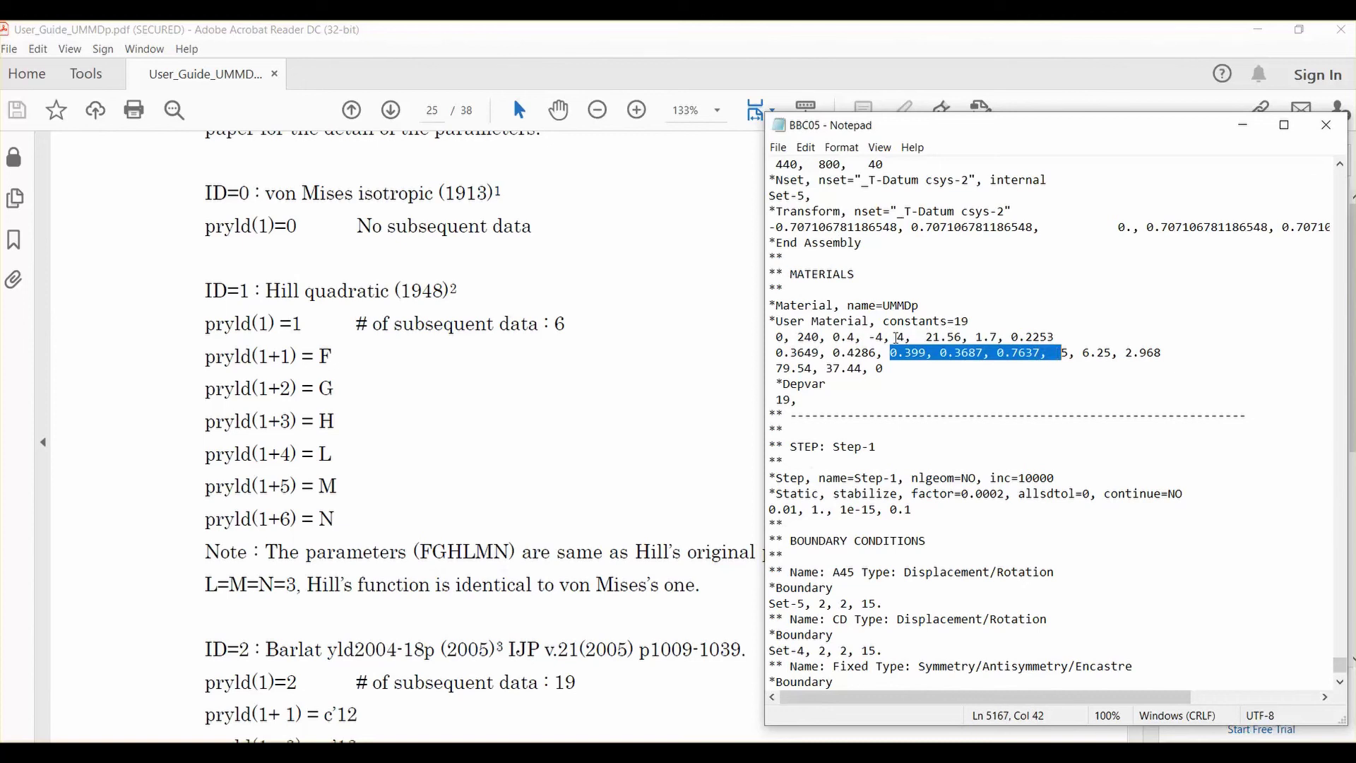
left_click(1070, 368)
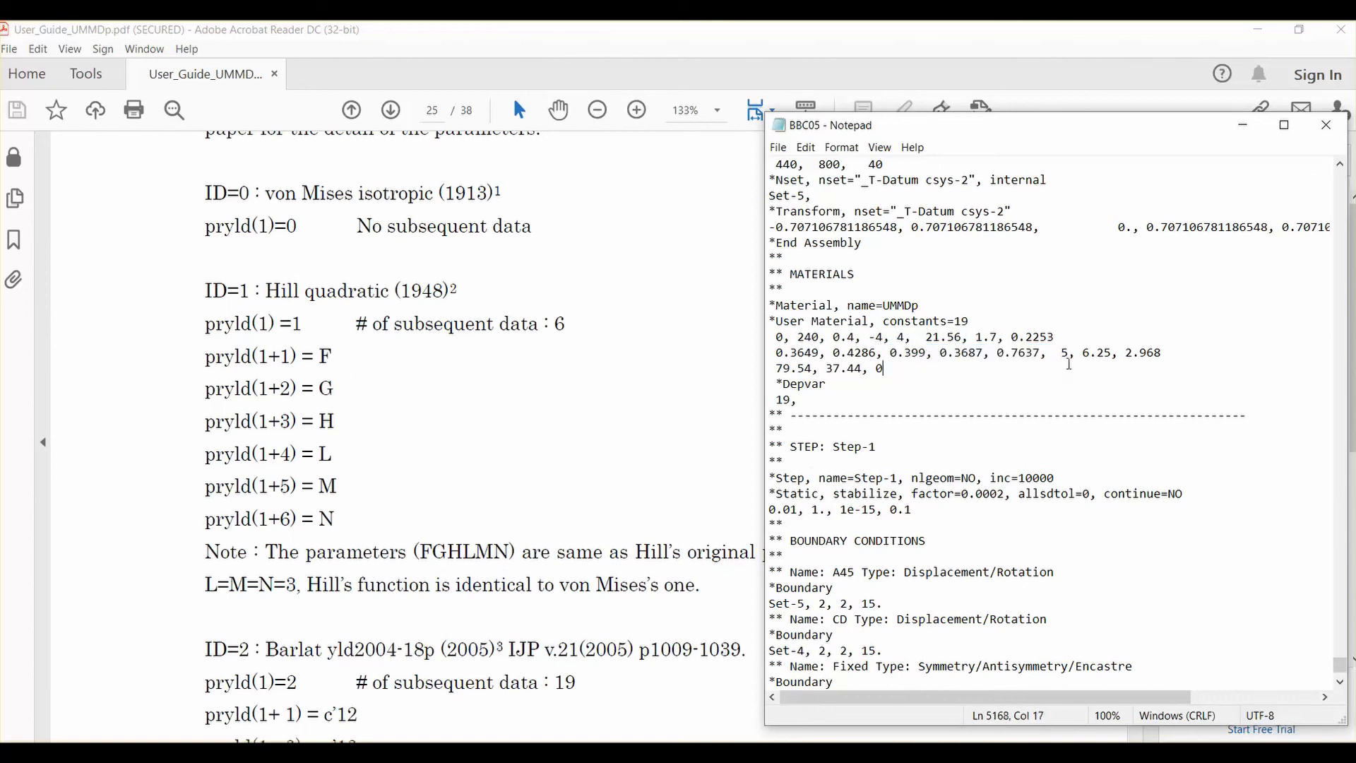
double_click(1064, 353)
left_click_drag(1071, 353, 941, 382)
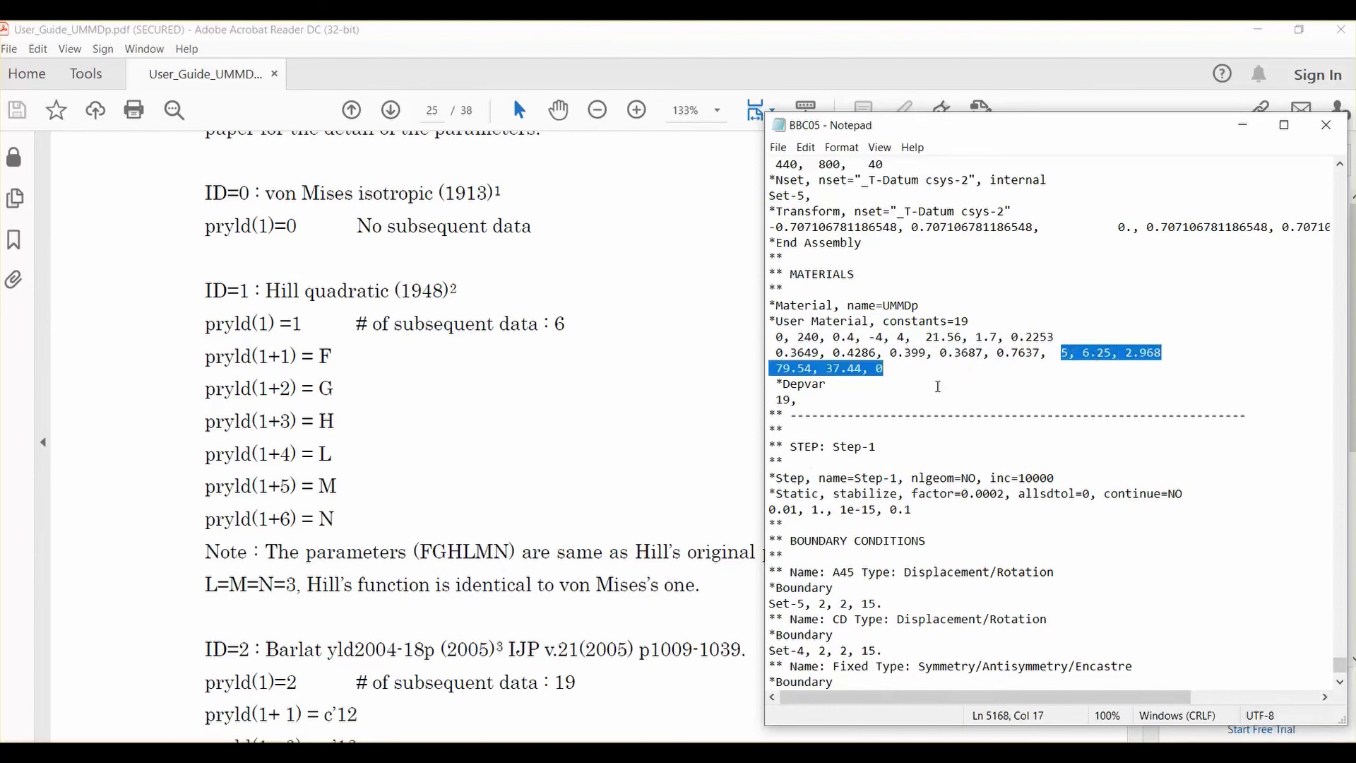
left_click(938, 387)
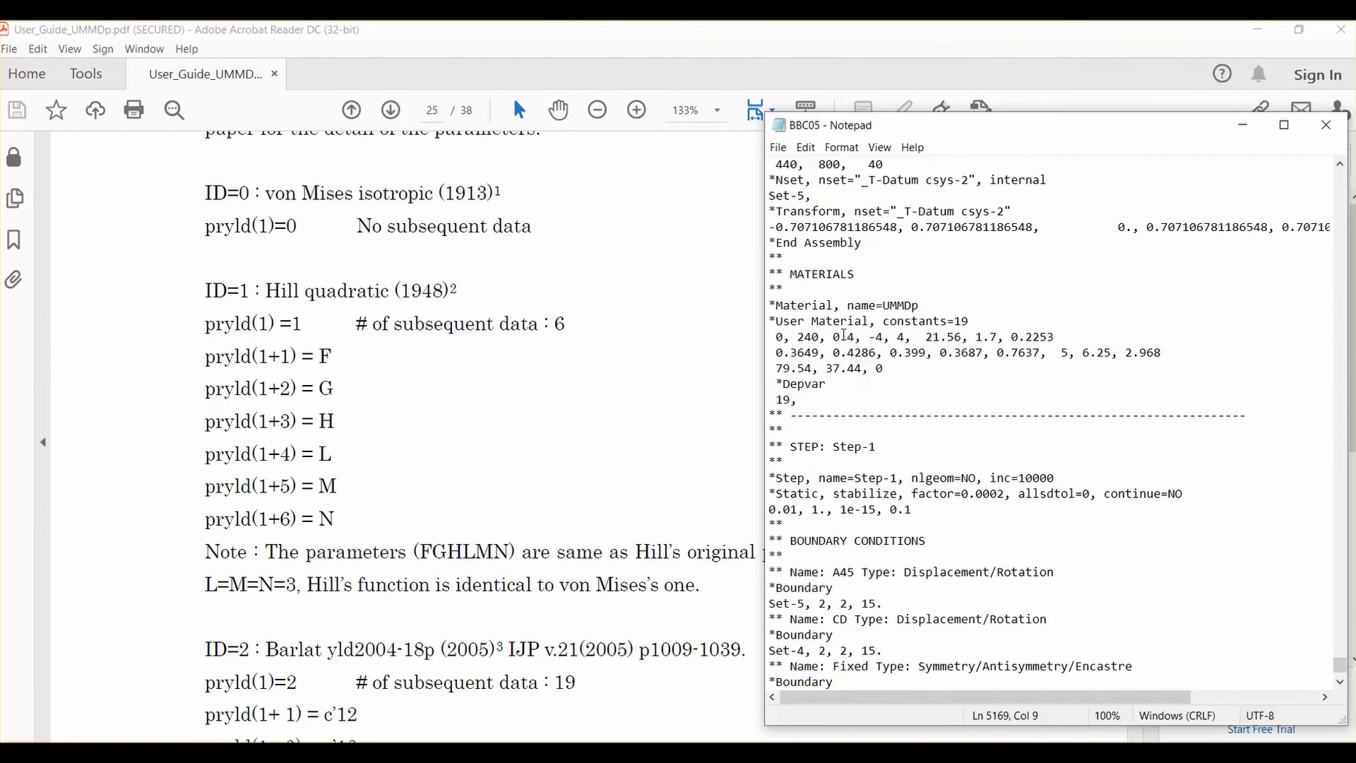
- Compare the guide's Hill quadratic ID=1 parameters F to N with the yield data's place between the elastic and hardening constants
left_click_drag(861, 337, 769, 339)
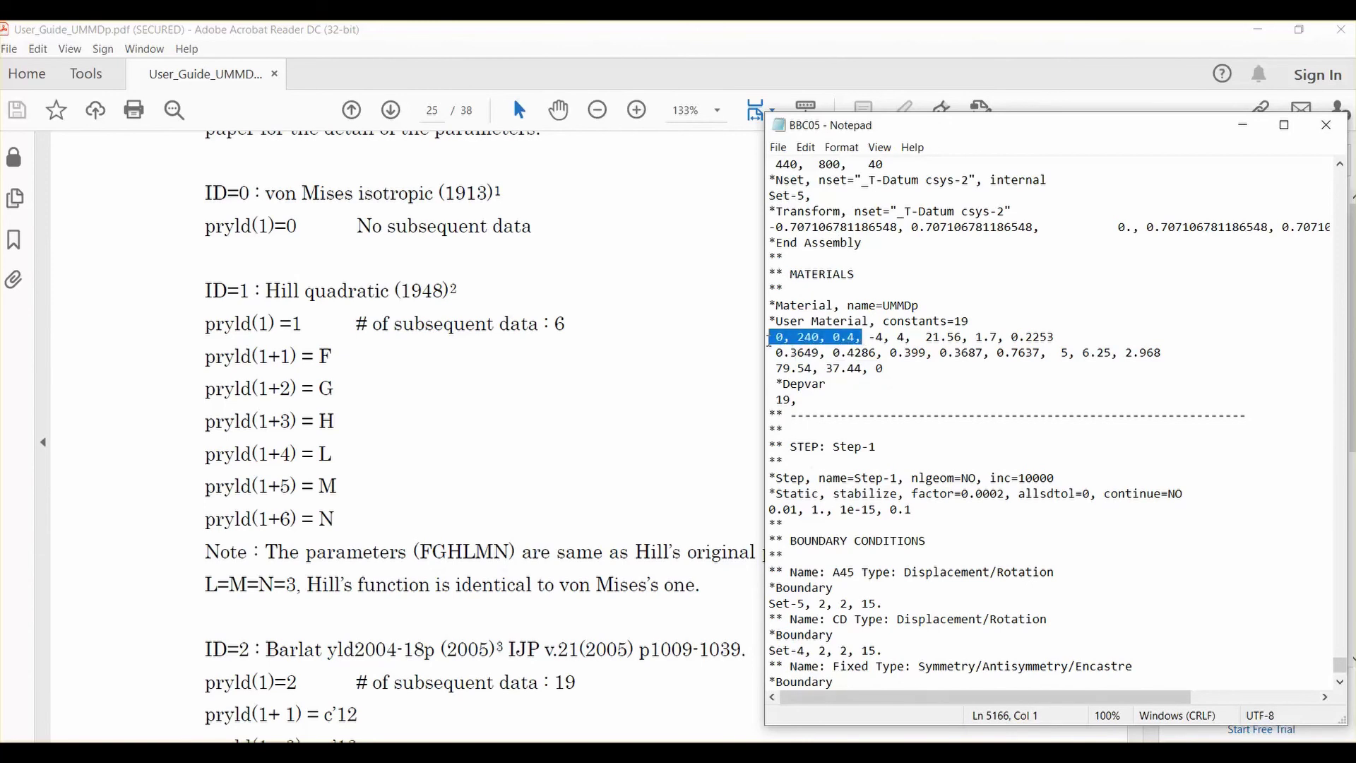
left_click(297, 323)
left_click_drag(303, 323, 292, 323)
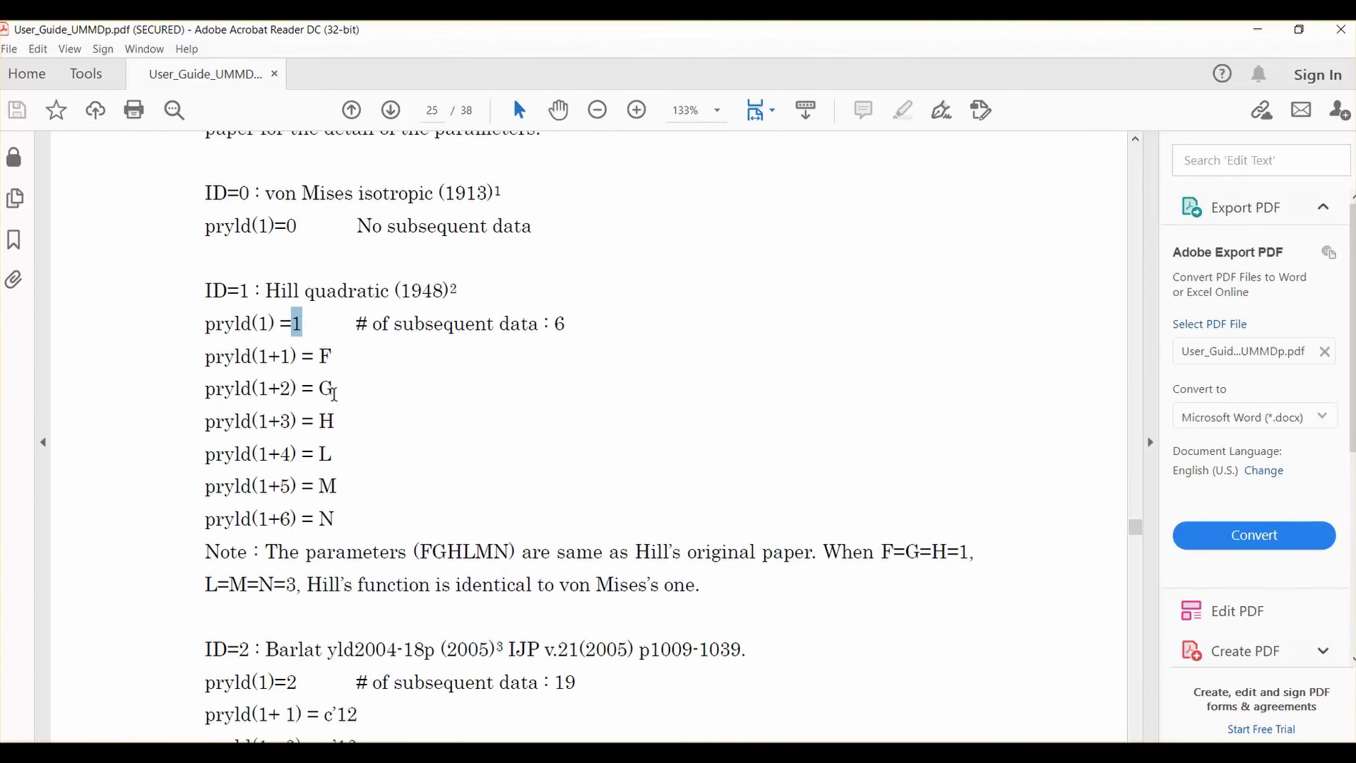
left_click_drag(319, 517, 336, 519)
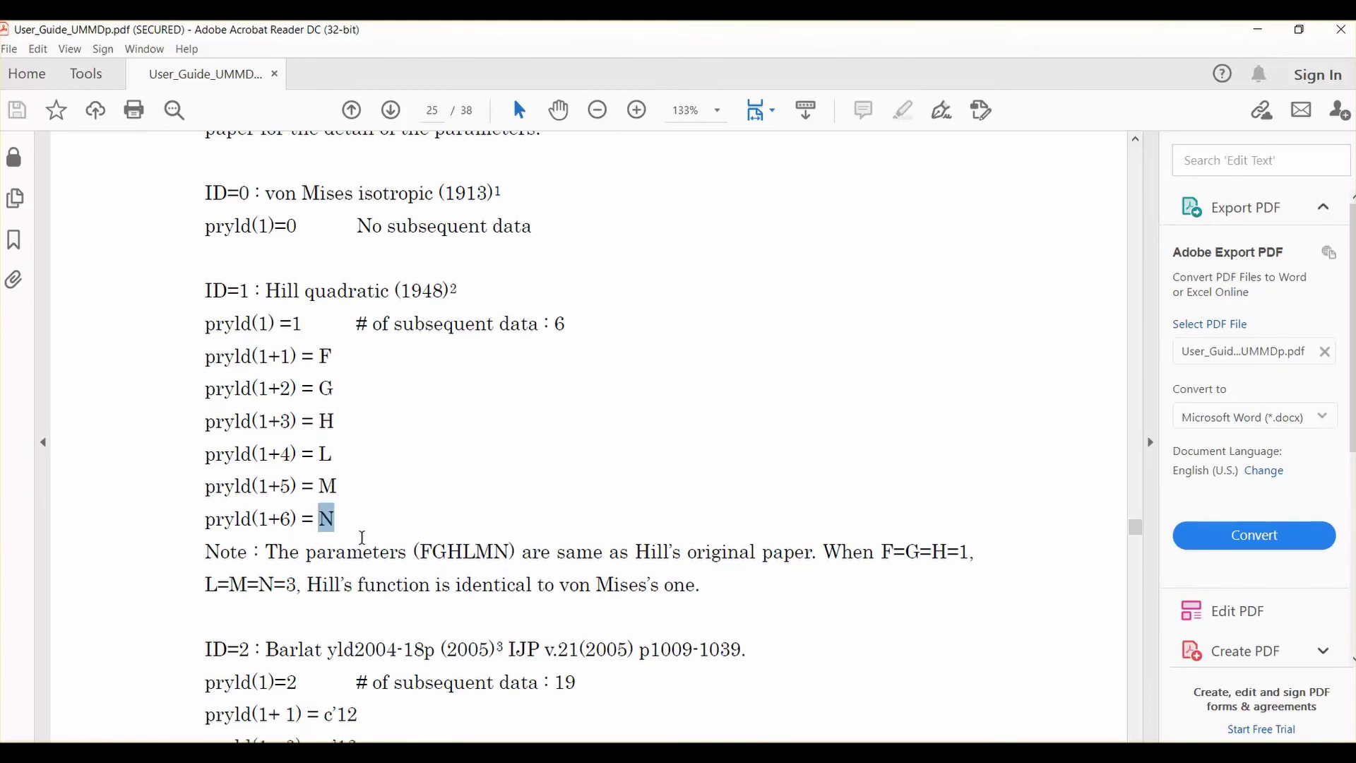
key("alt+Tab")
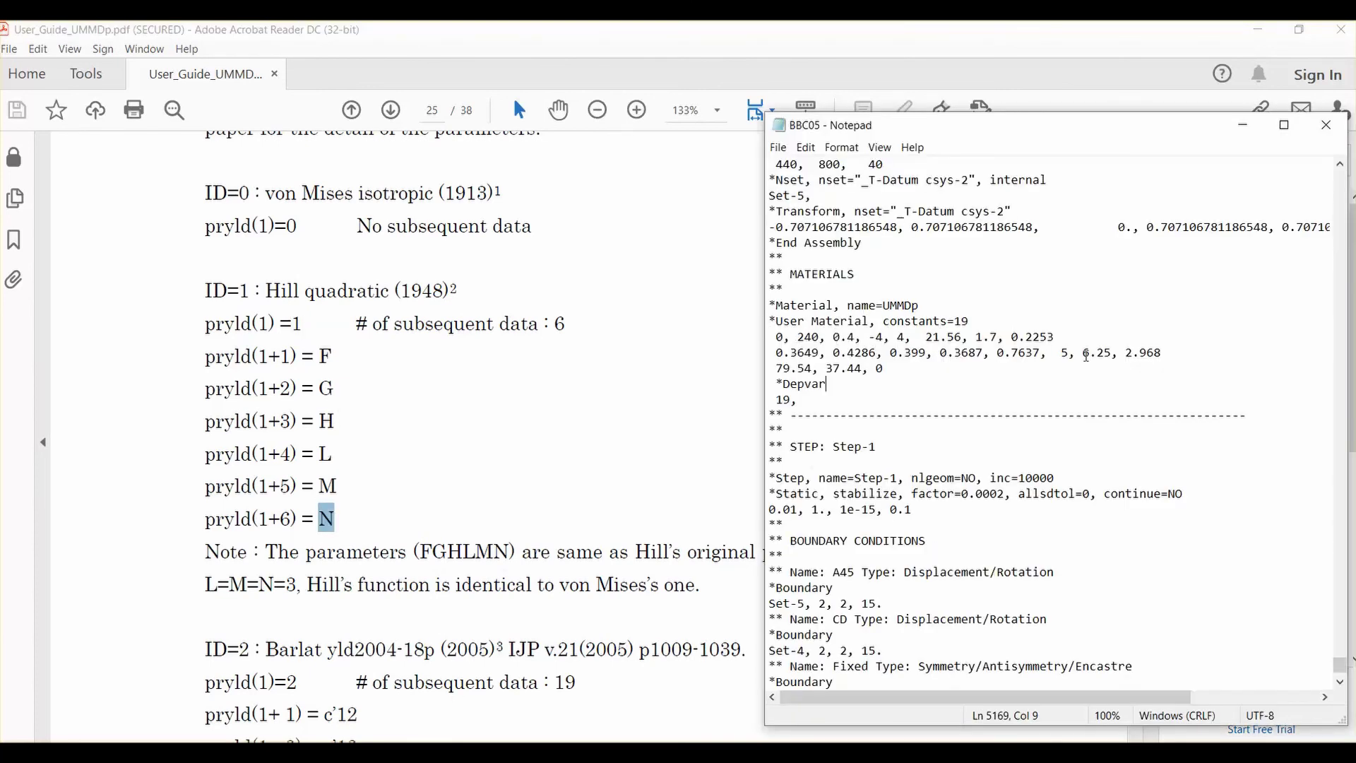
left_click_drag(1061, 353, 869, 368)
left_click_drag(775, 337, 1055, 337)
left_click_drag(782, 354, 968, 383)
- Check the material name UMMDp in the Solid Section definition against the name in the Material definition
key("alt+Tab")
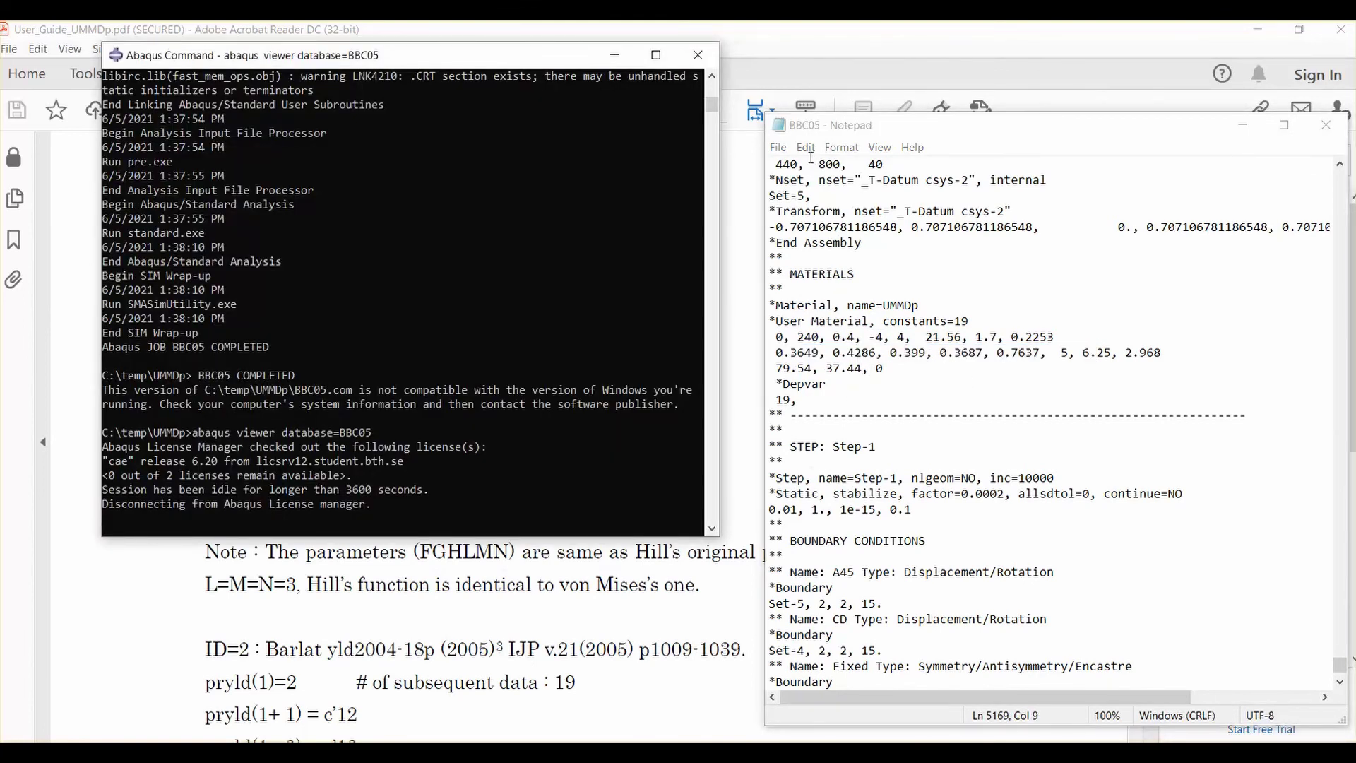
left_click(892, 392)
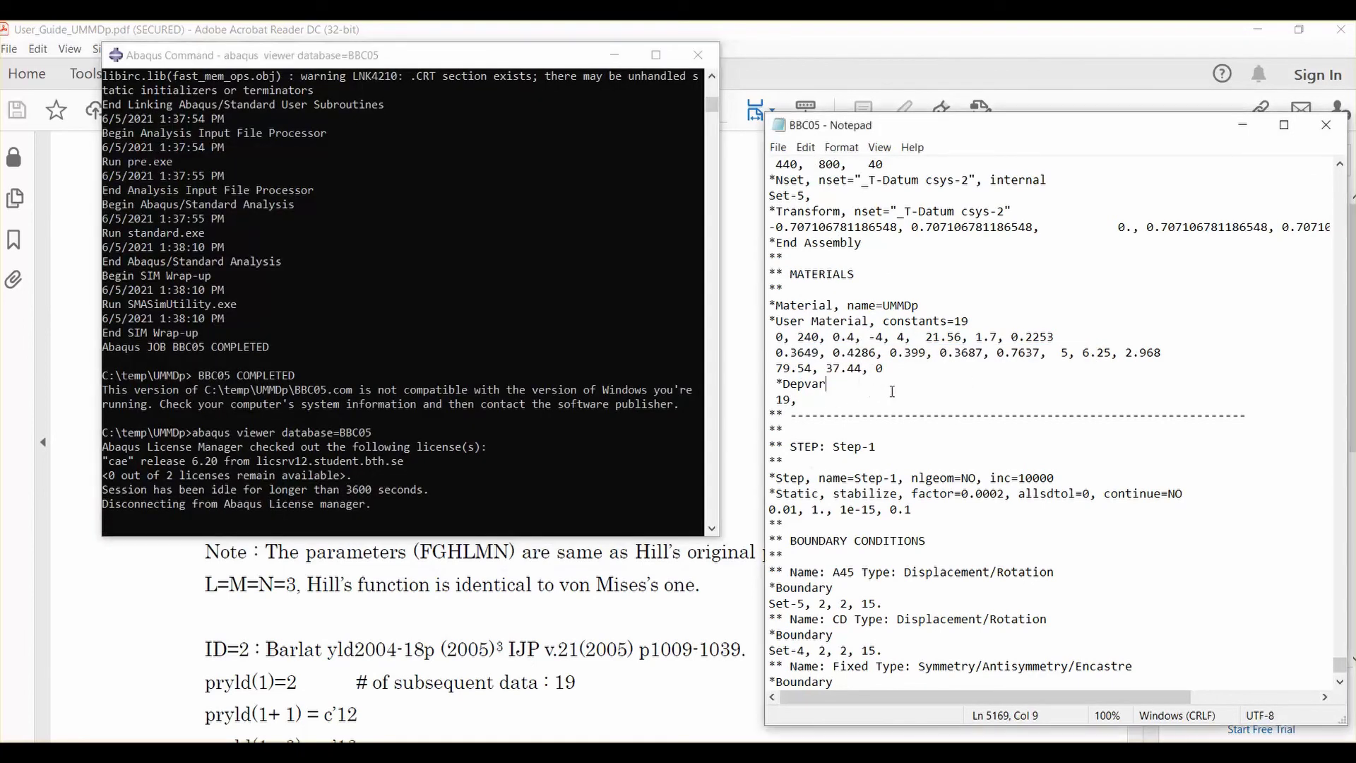
scroll(918, 405, "up", 11)
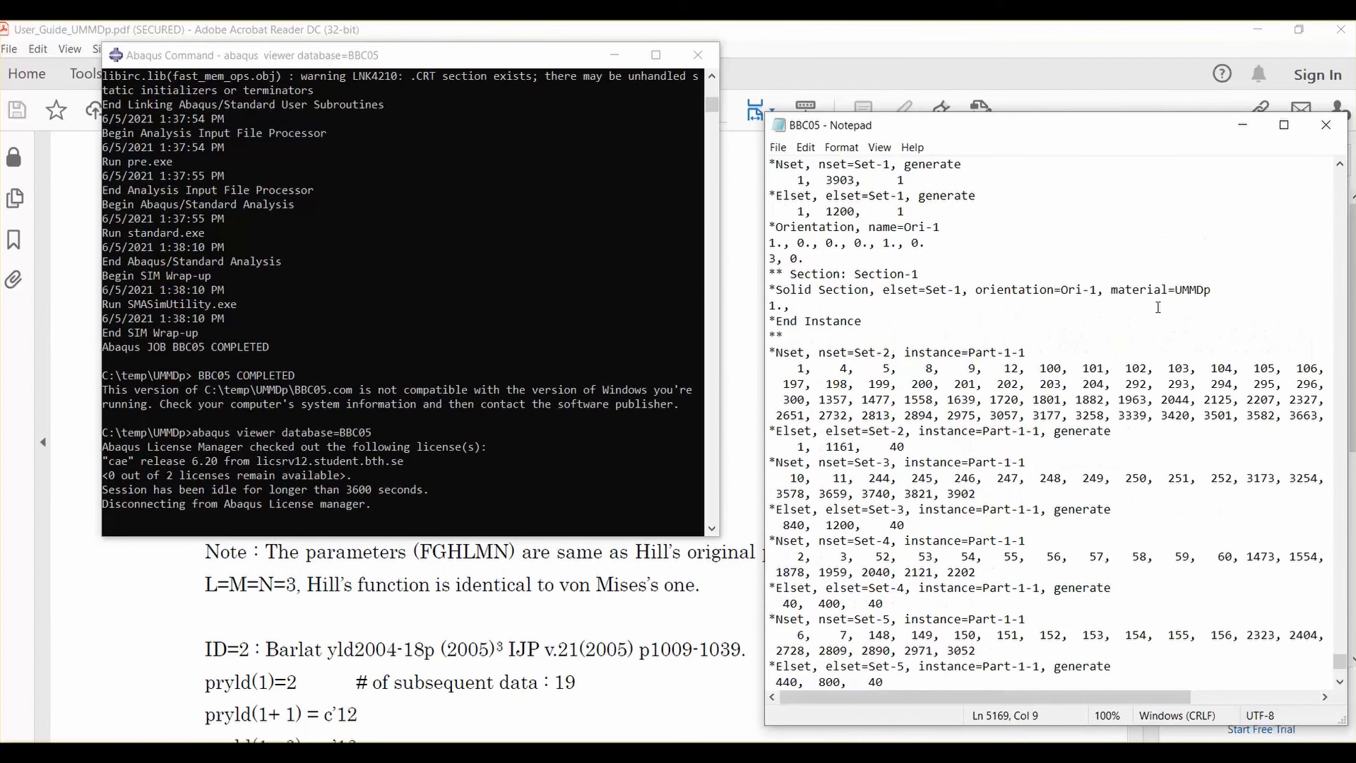
double_click(1216, 290)
scroll(1064, 392, "down", 7)
scroll(1064, 392, "down", 3)
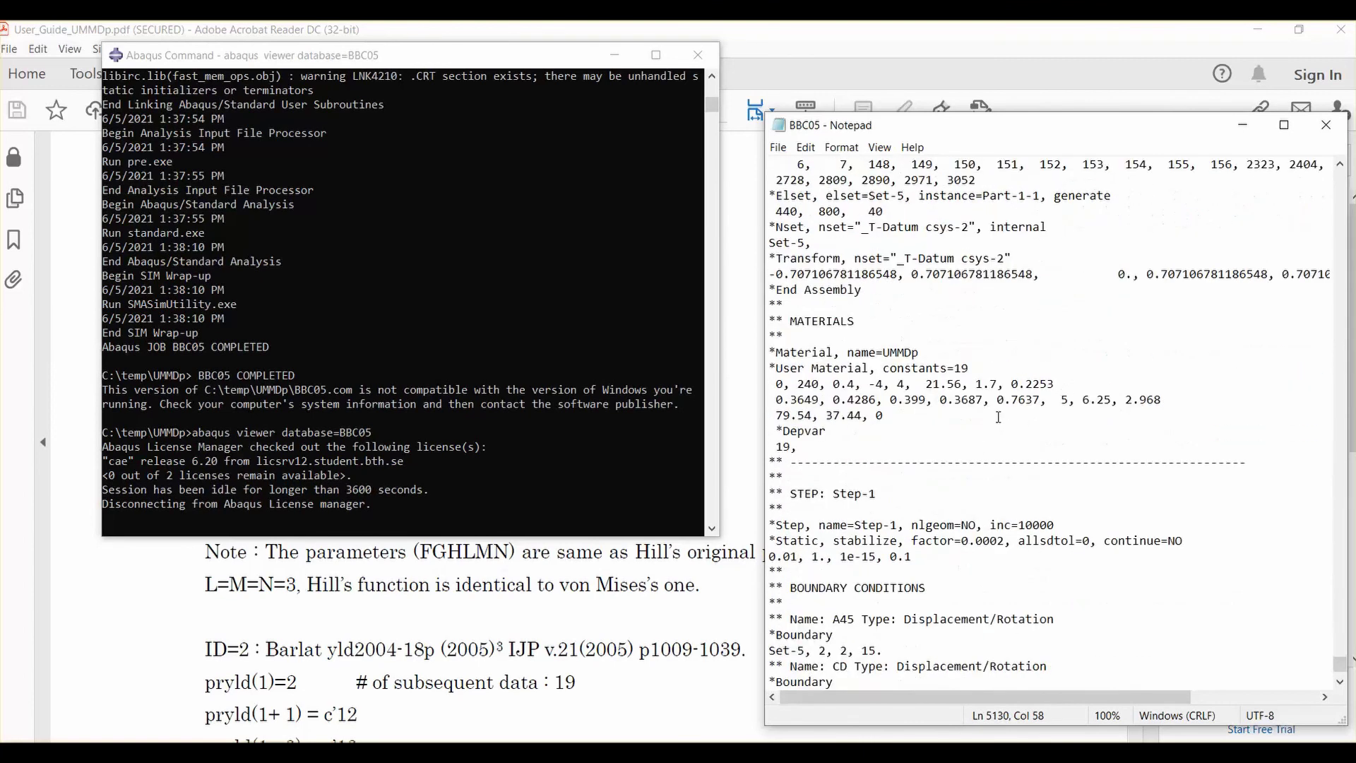
left_click_drag(919, 352, 883, 352)
- Switch to the Command to run UMMDP notes and review the copy, type, abaqus job and abaqus viewer commands for BBC05
key("alt+Tab")
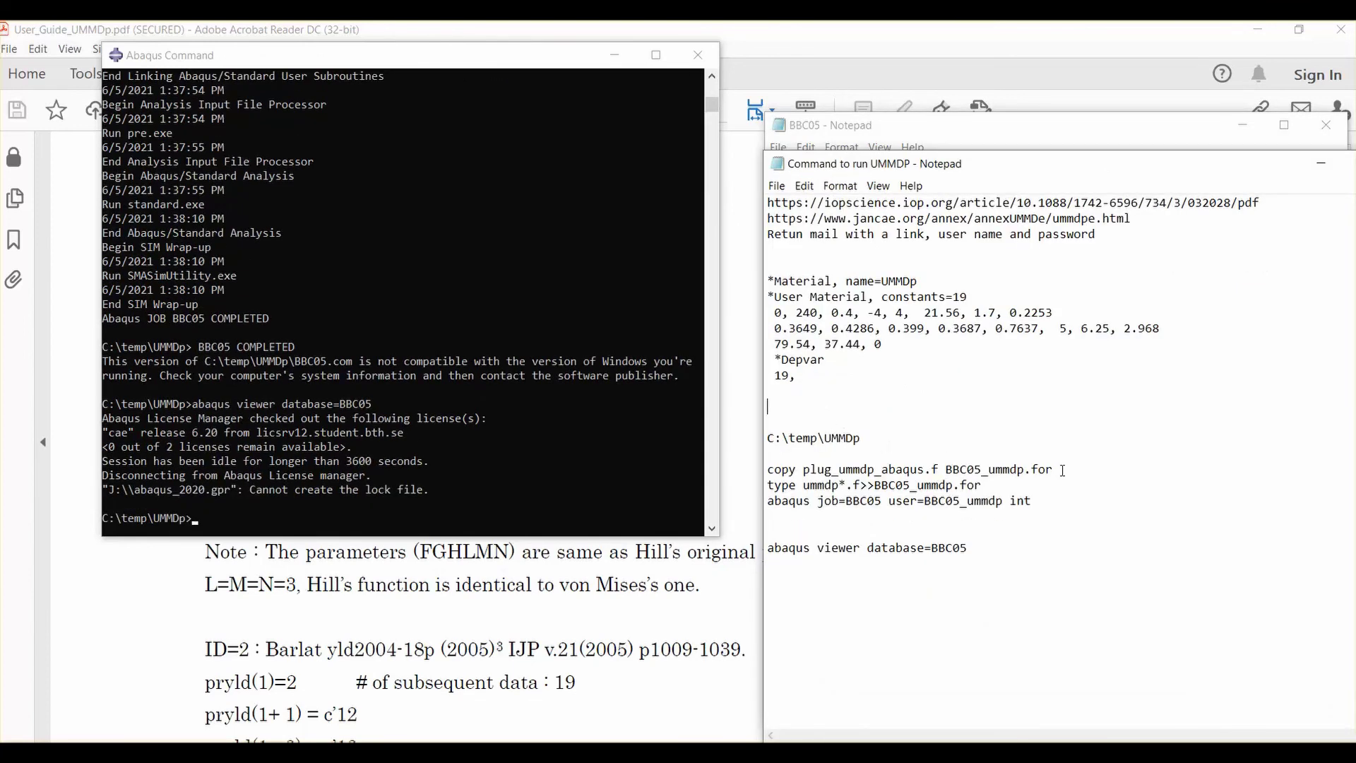
left_click_drag(1064, 468, 757, 473)
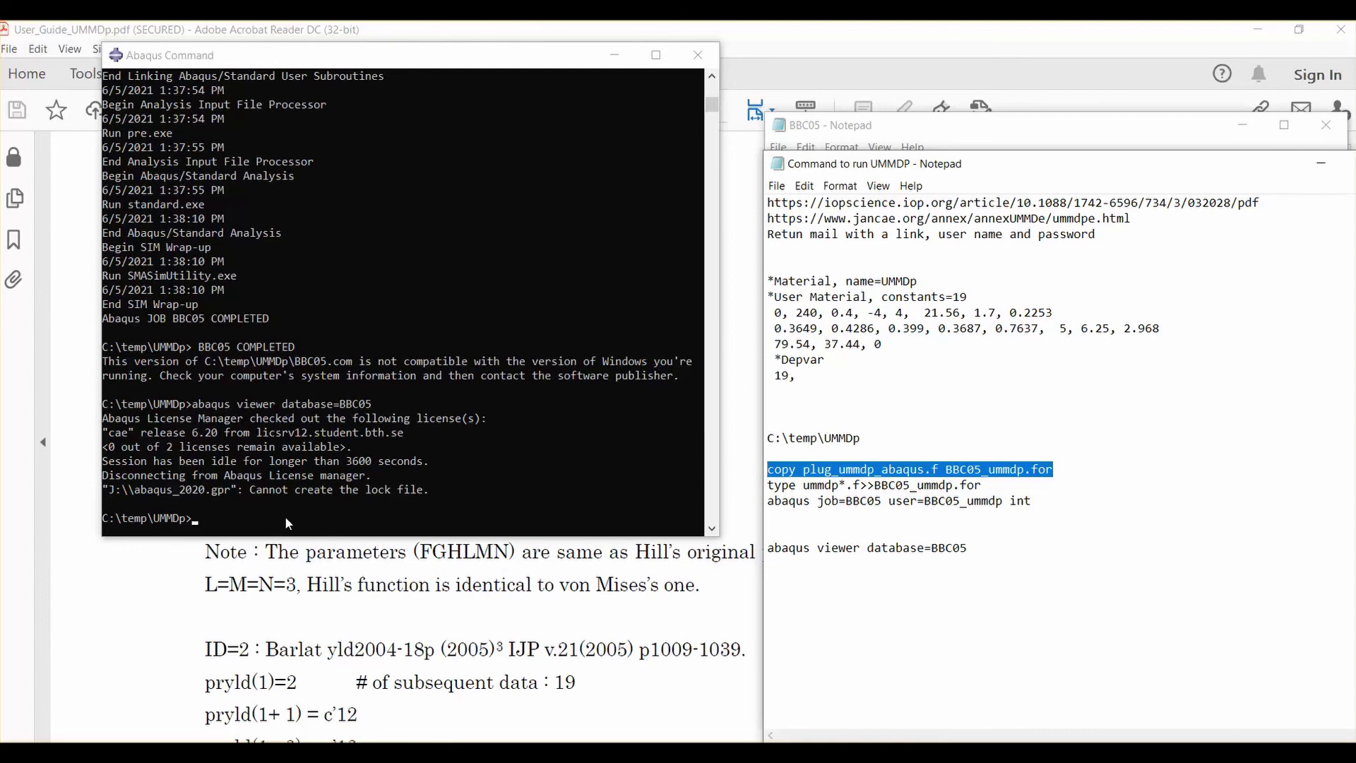
left_click_drag(1038, 503, 747, 475)
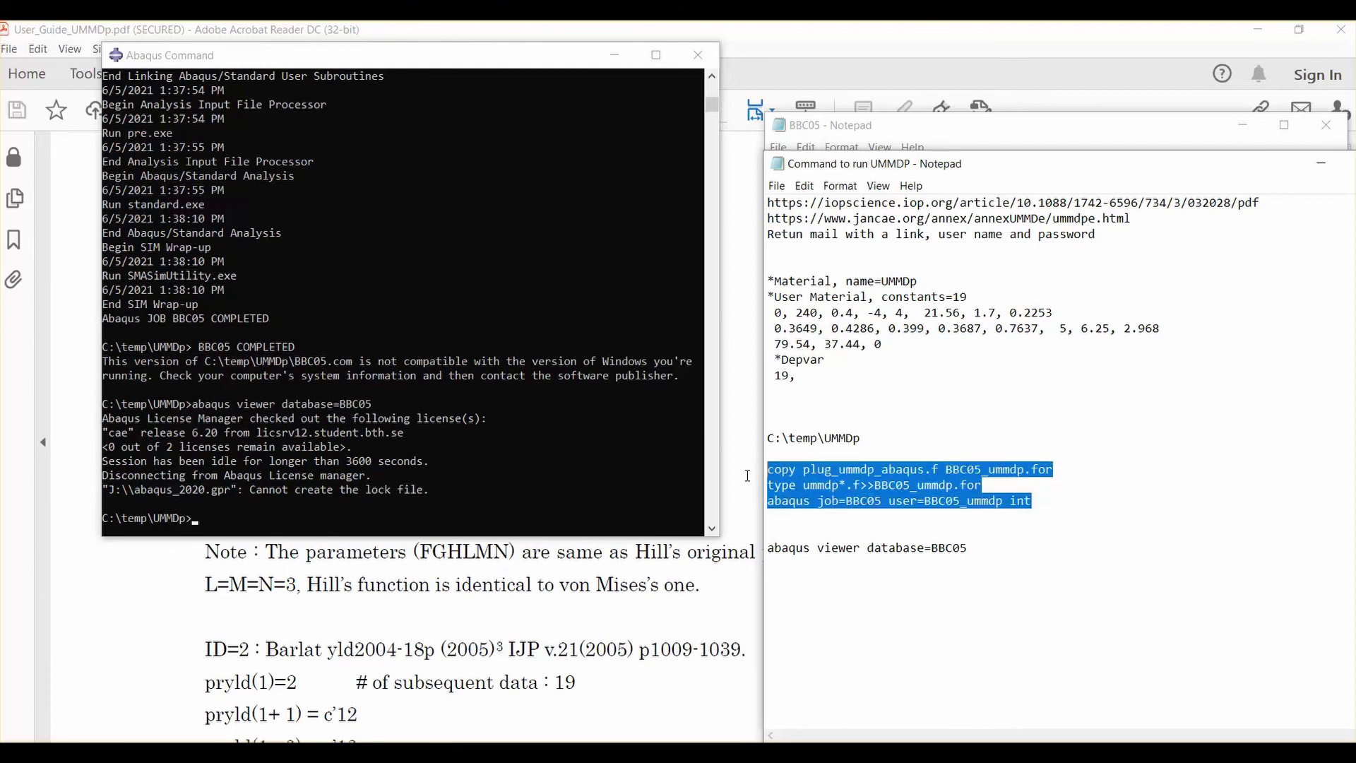
left_click(979, 502)
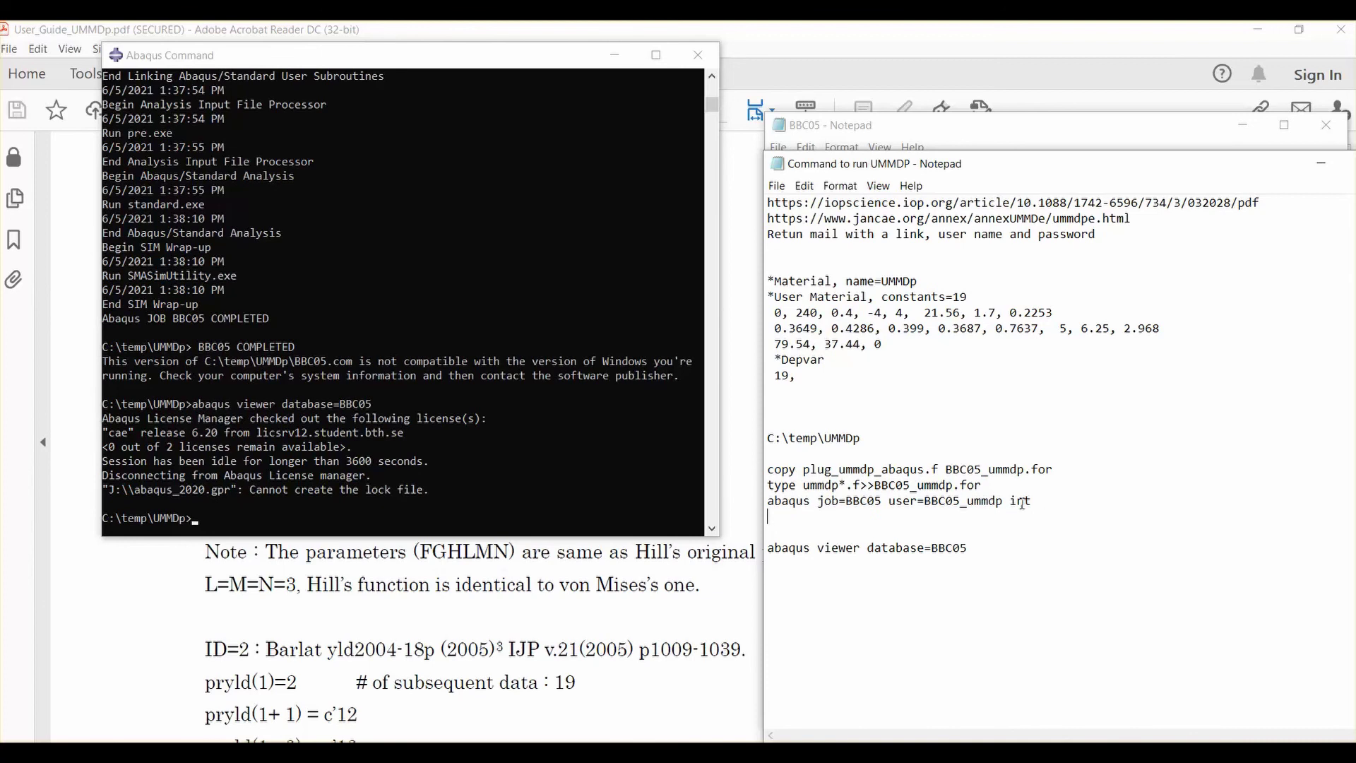
left_click_drag(846, 502, 879, 504)
left_click(912, 534)
left_click_drag(972, 548, 765, 549)
left_click(909, 416)
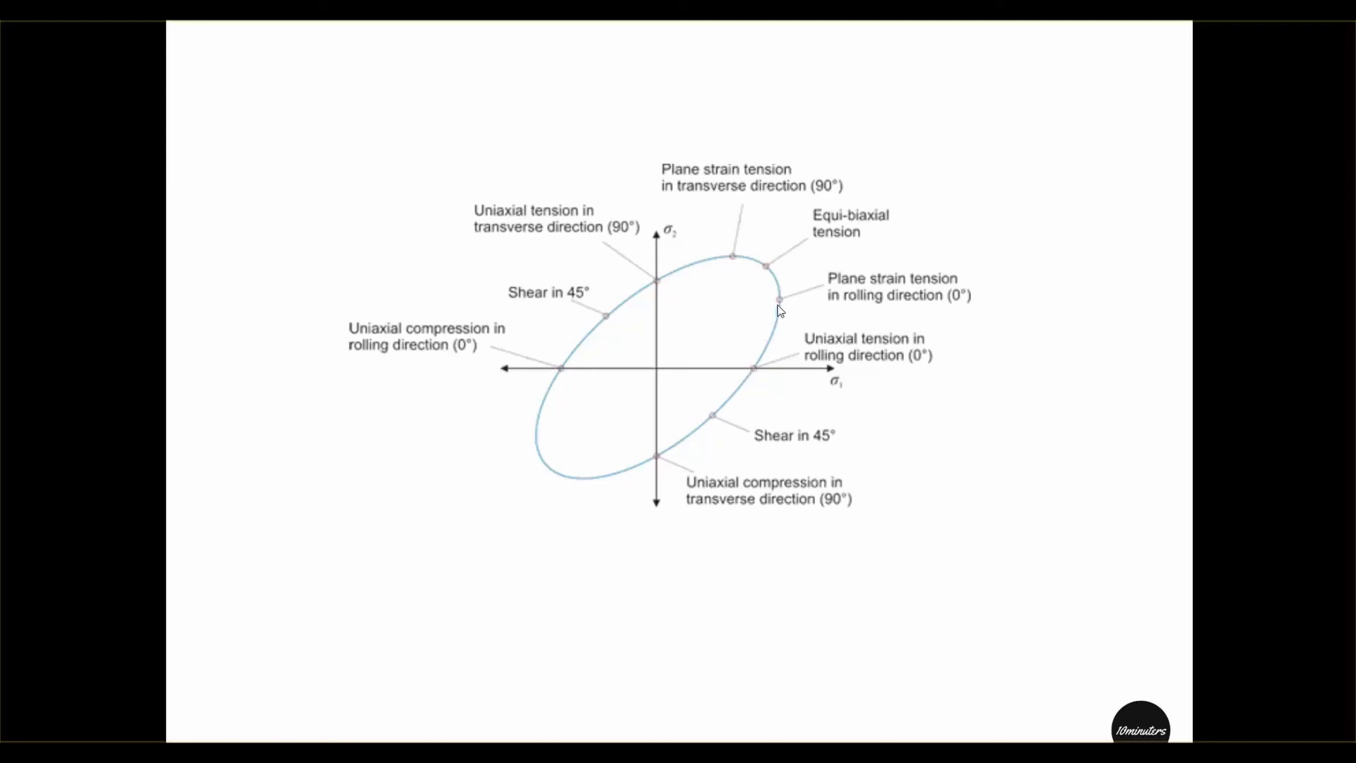
key("Right")
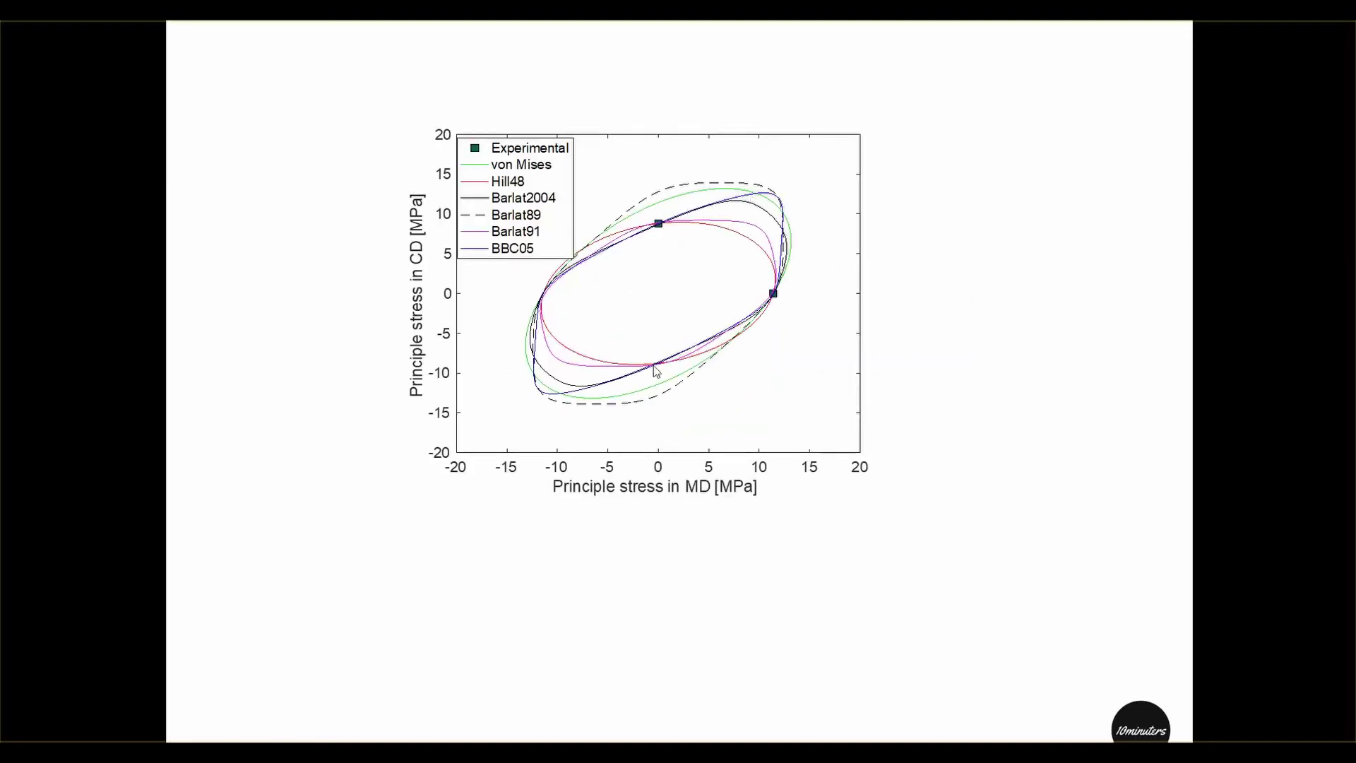
key("Right")
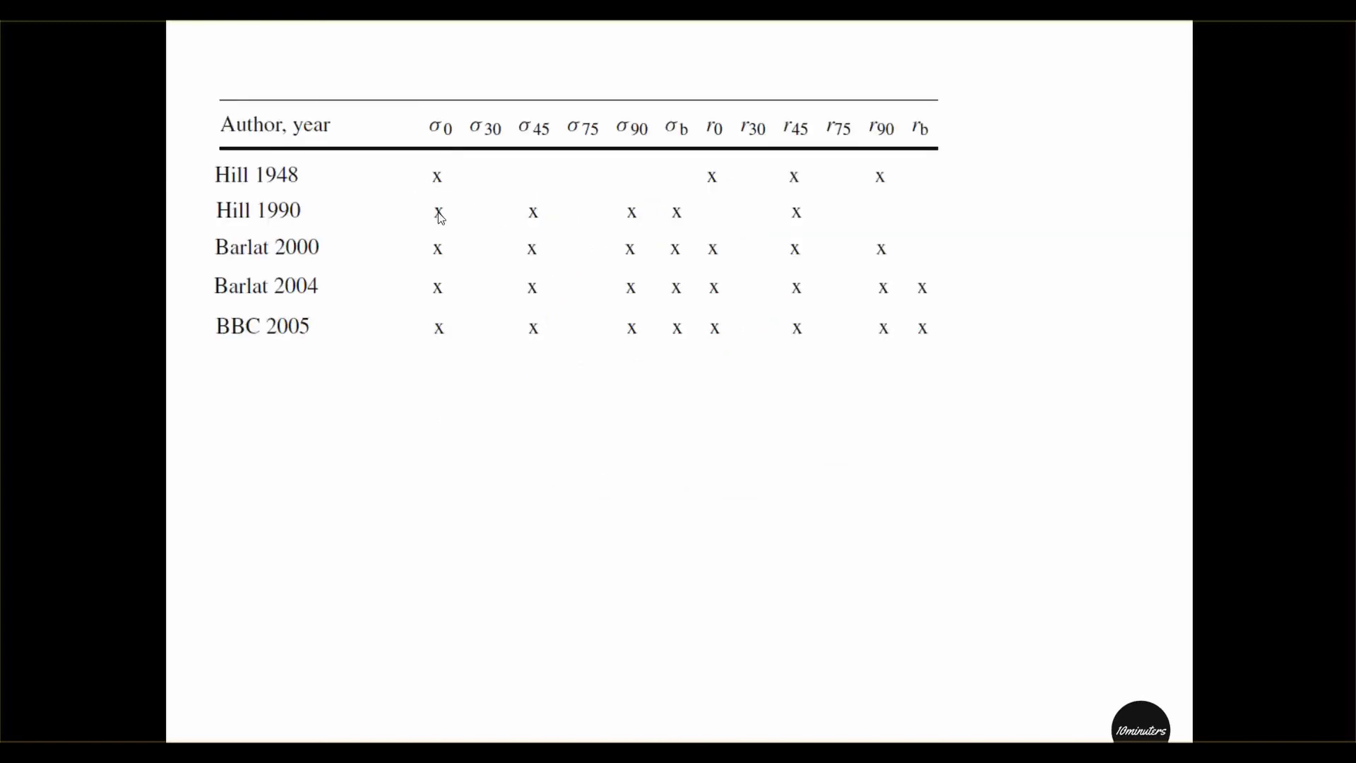